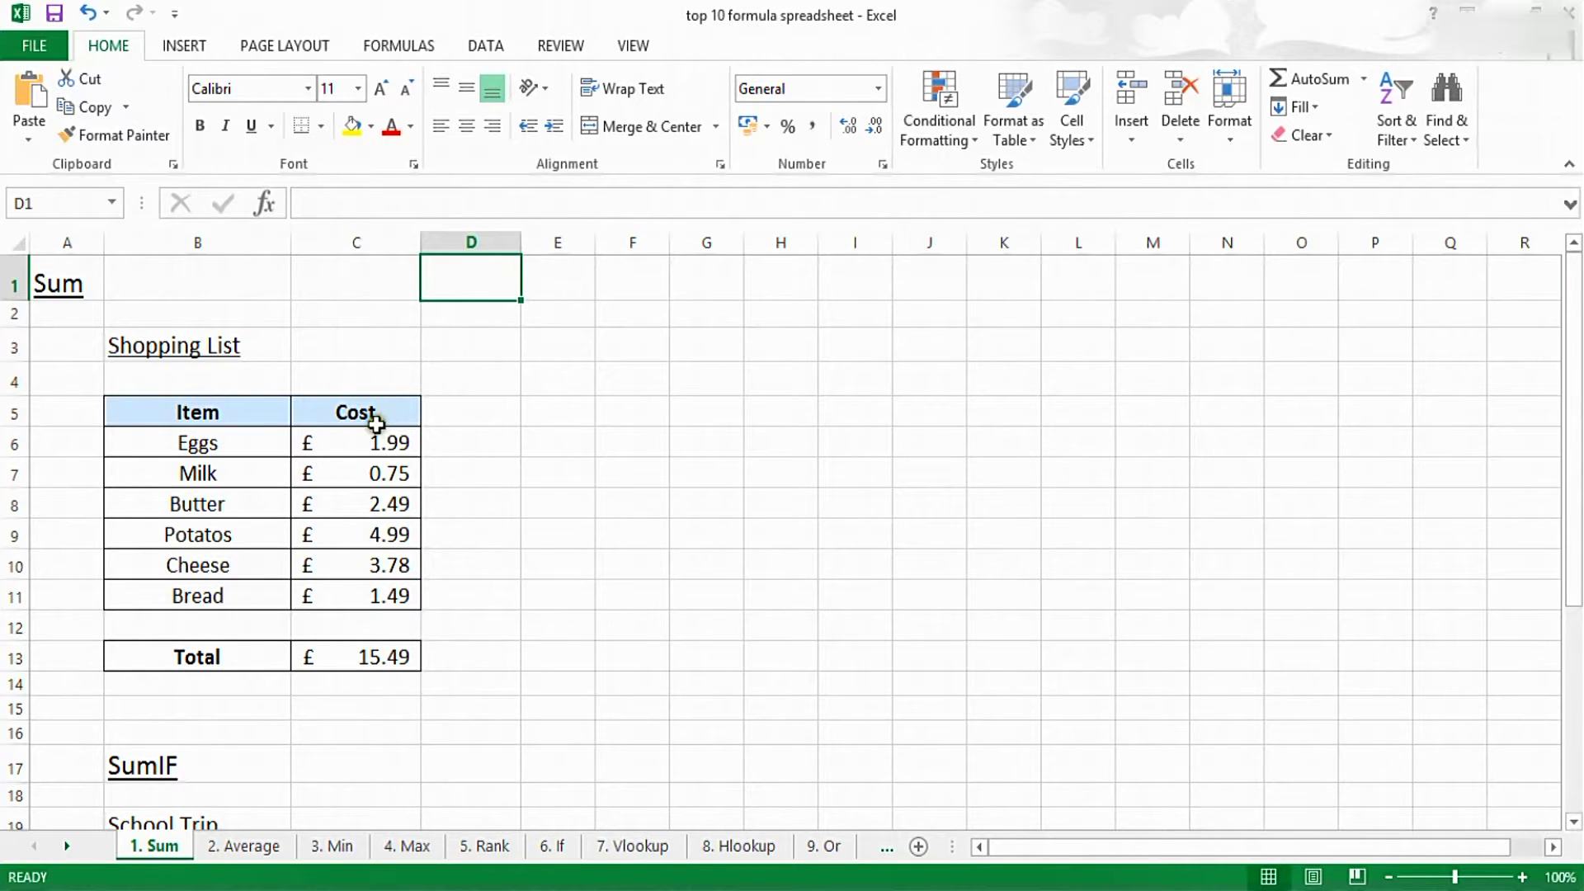
Select the Cost and item-name ranges and inspect the existing Total formula in C13.
drag(374, 442, 408, 598)
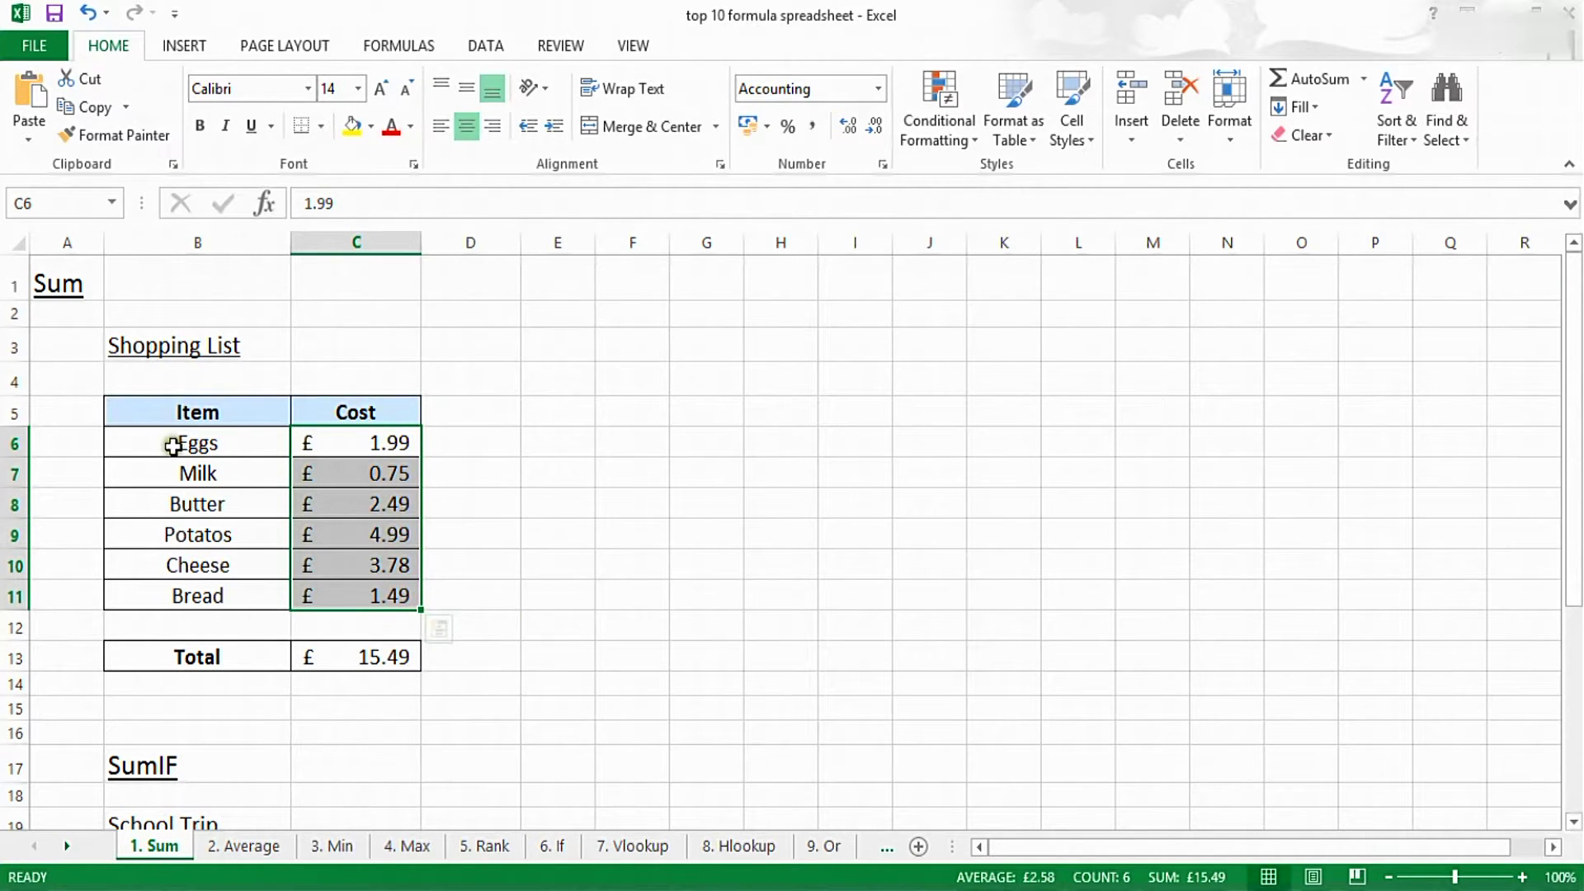
drag(187, 447, 205, 594)
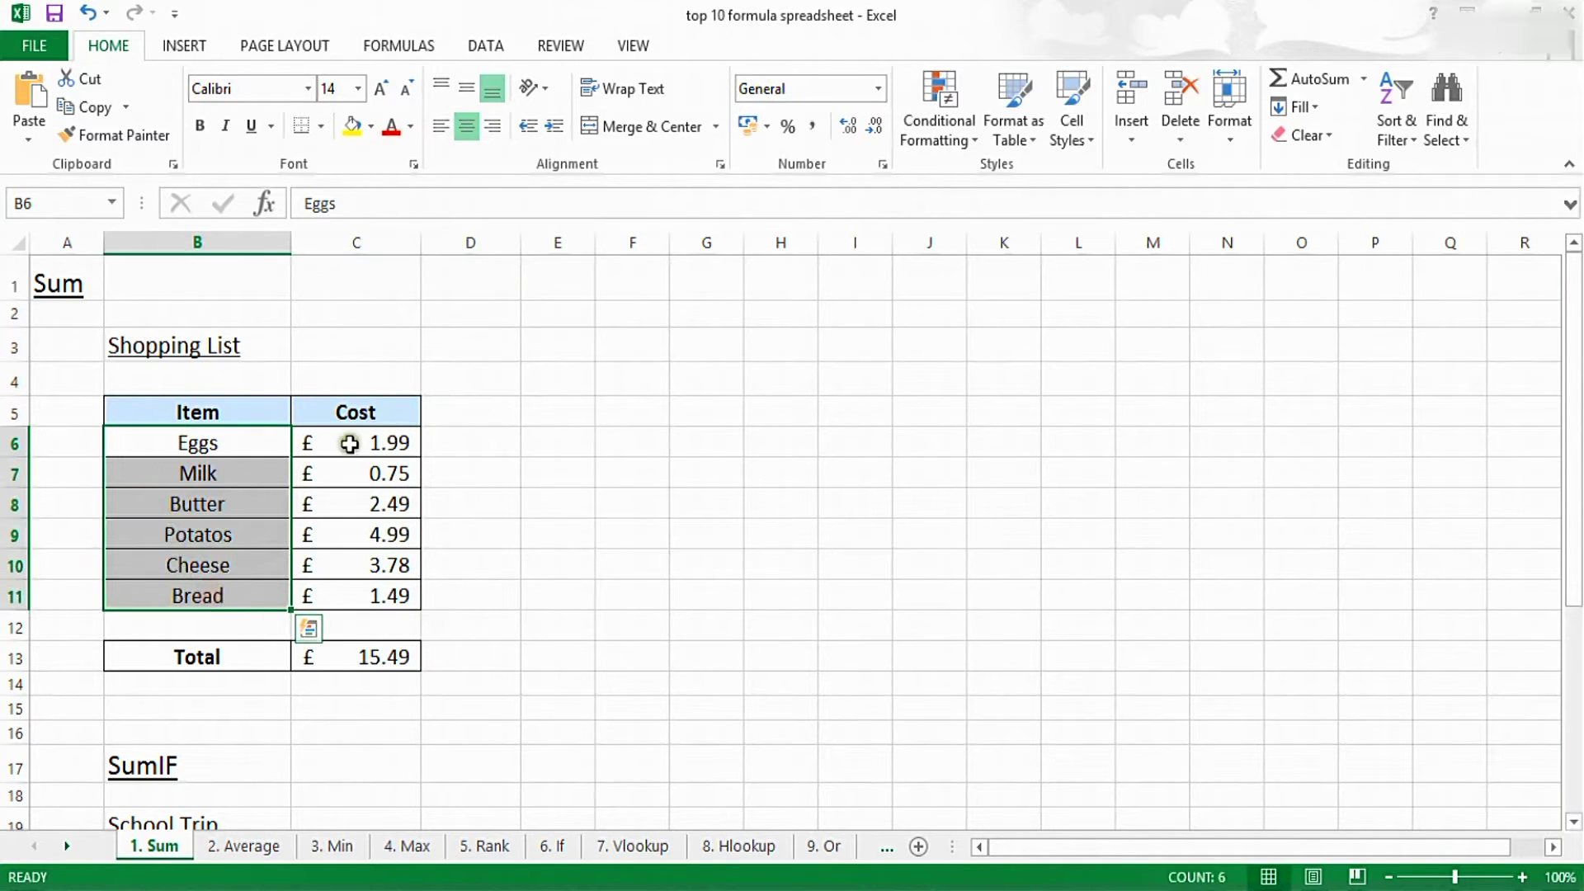
drag(339, 442, 371, 596)
click(356, 656)
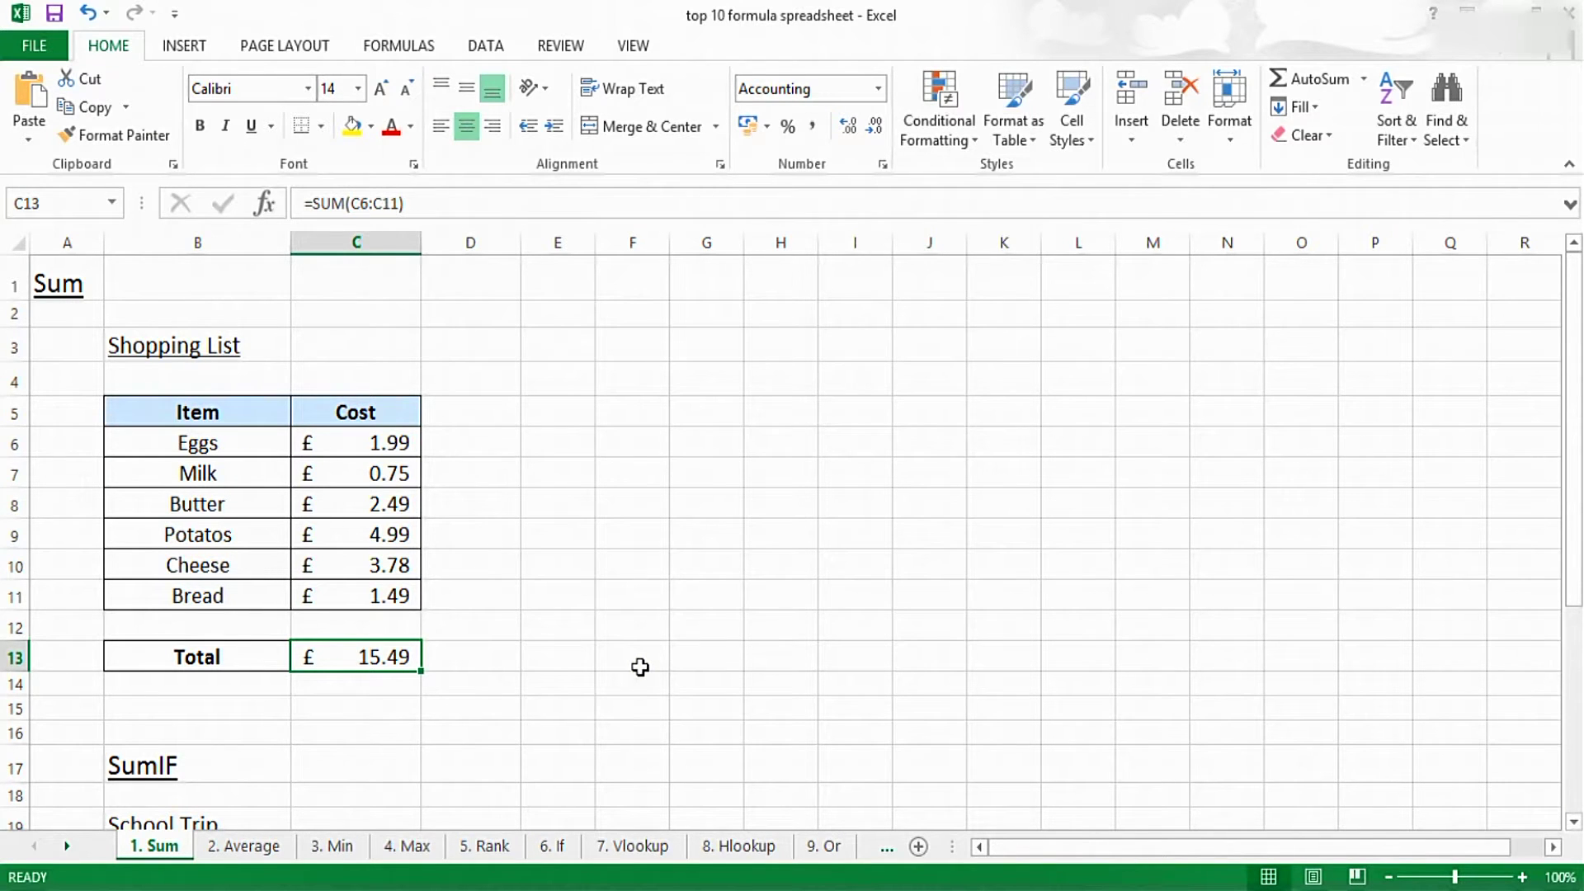
Clear C13 and re-enter it as =sum(C6:C11), showing £15.49.
key(F2)
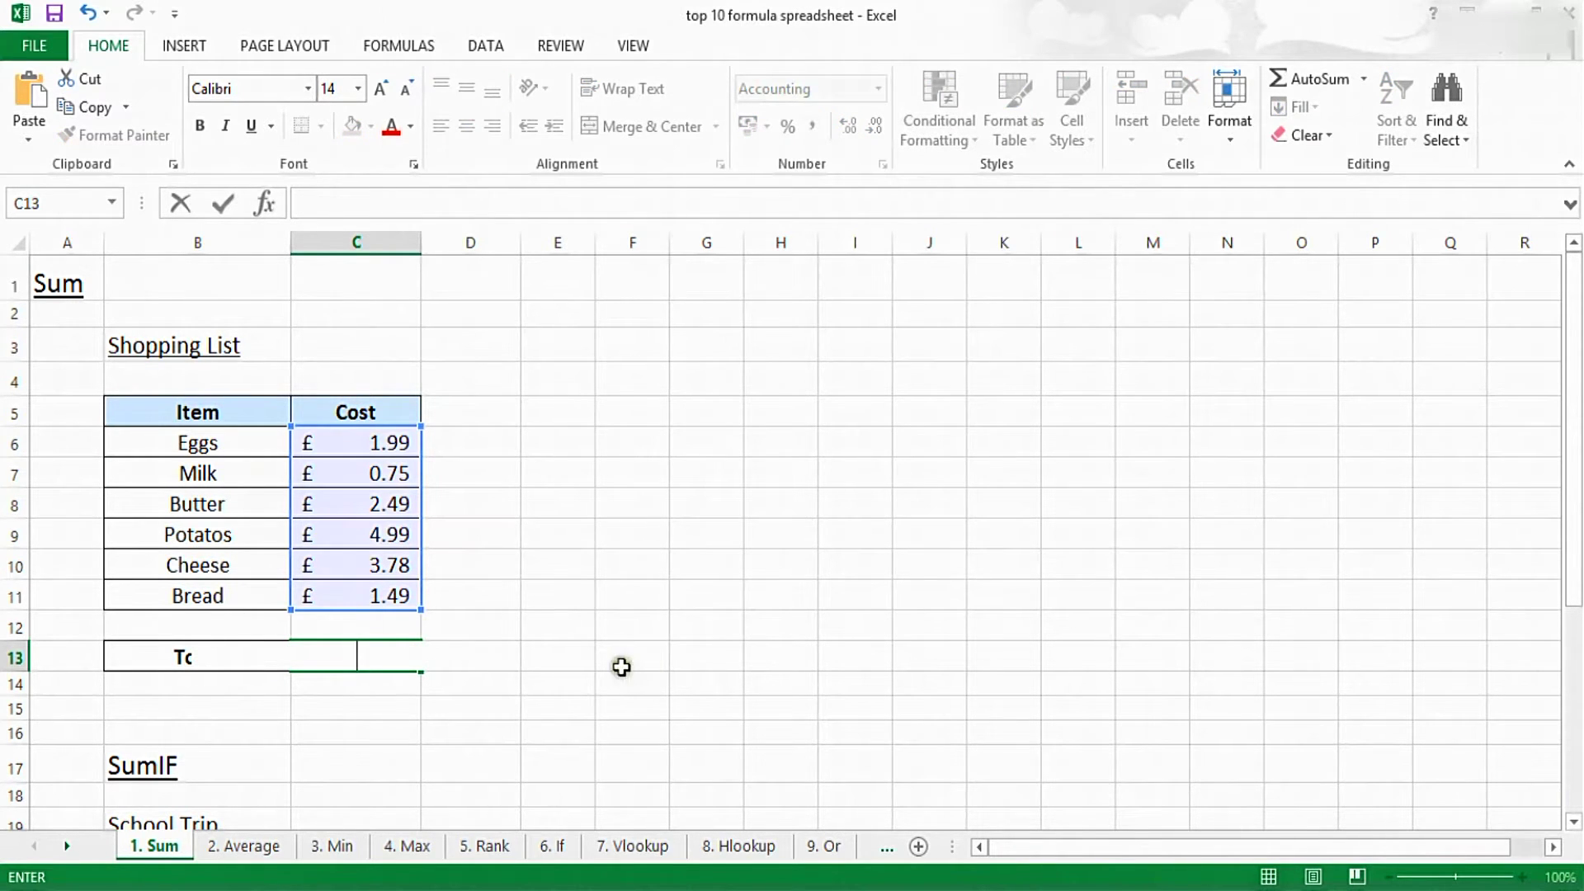
click(565, 660)
click(412, 658)
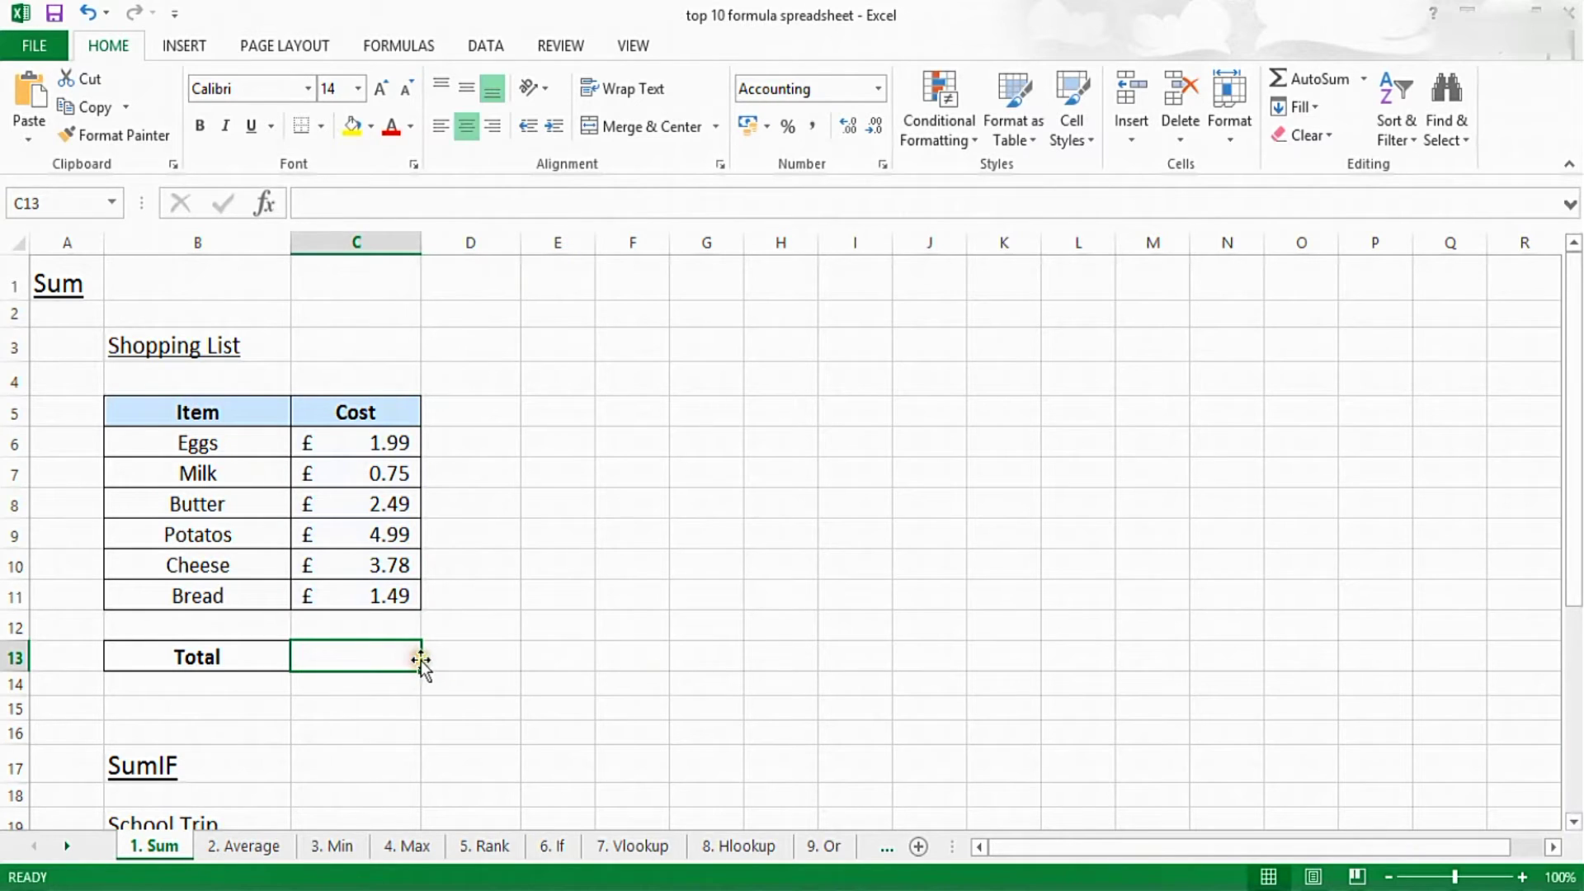
text(=)
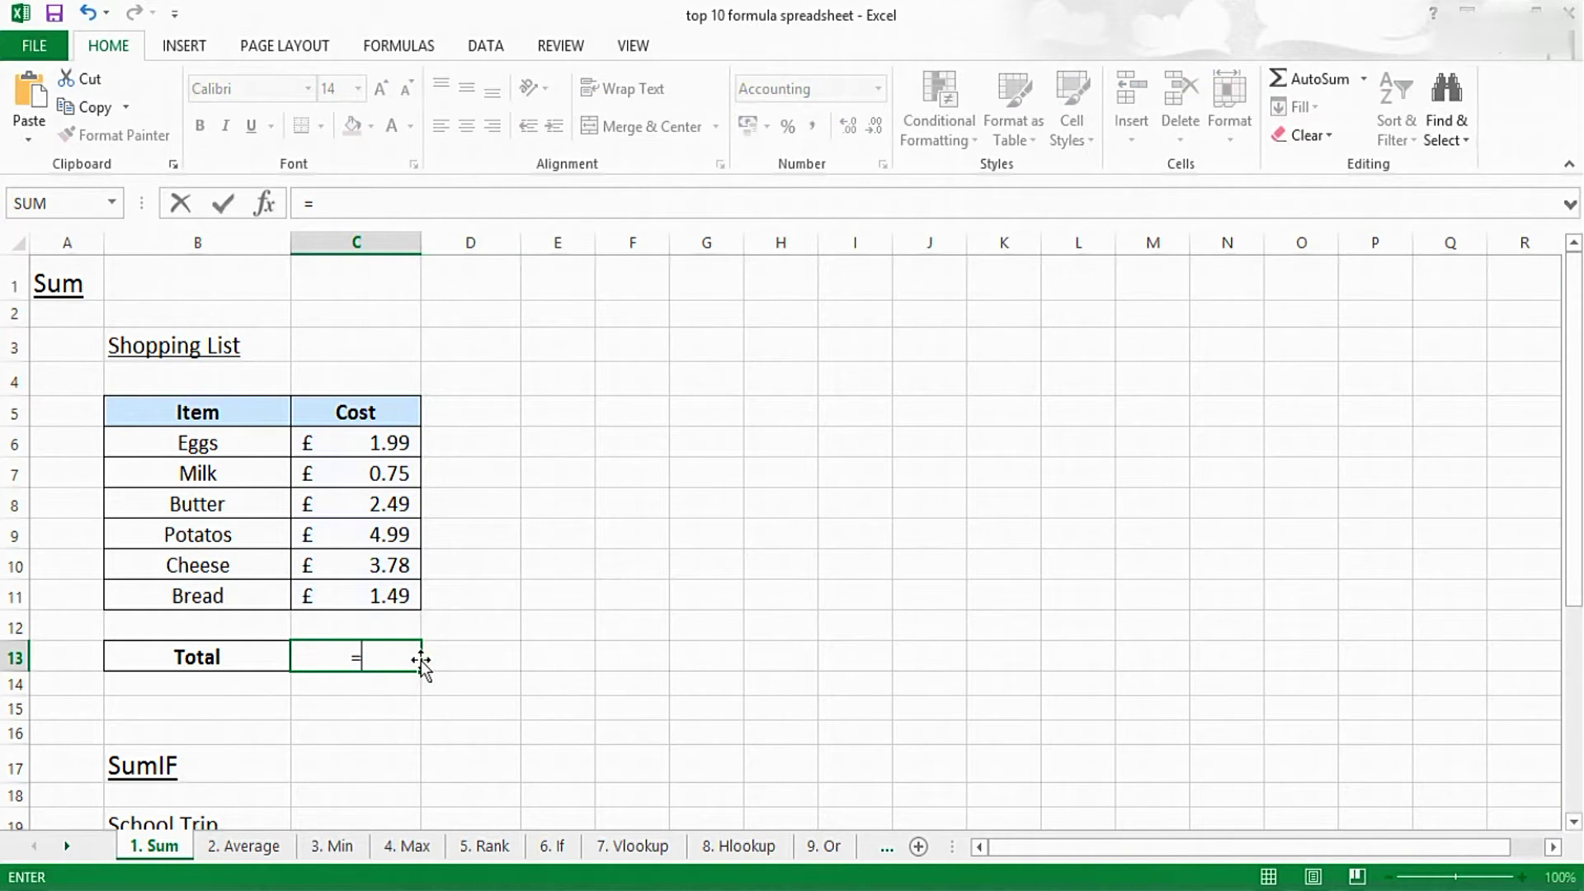
text(sum)
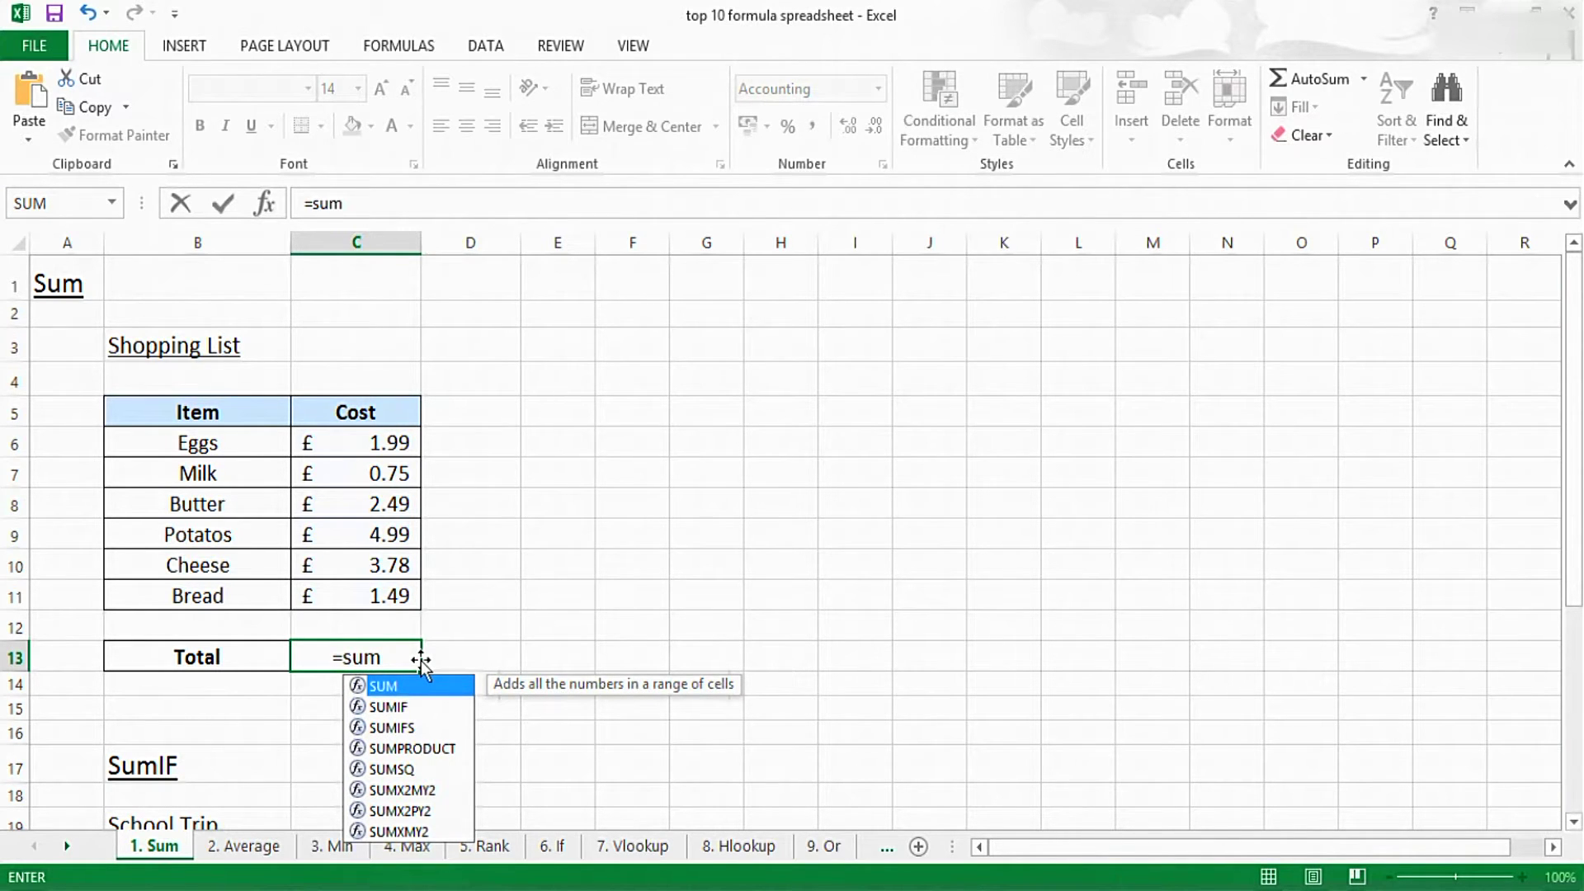
text(()
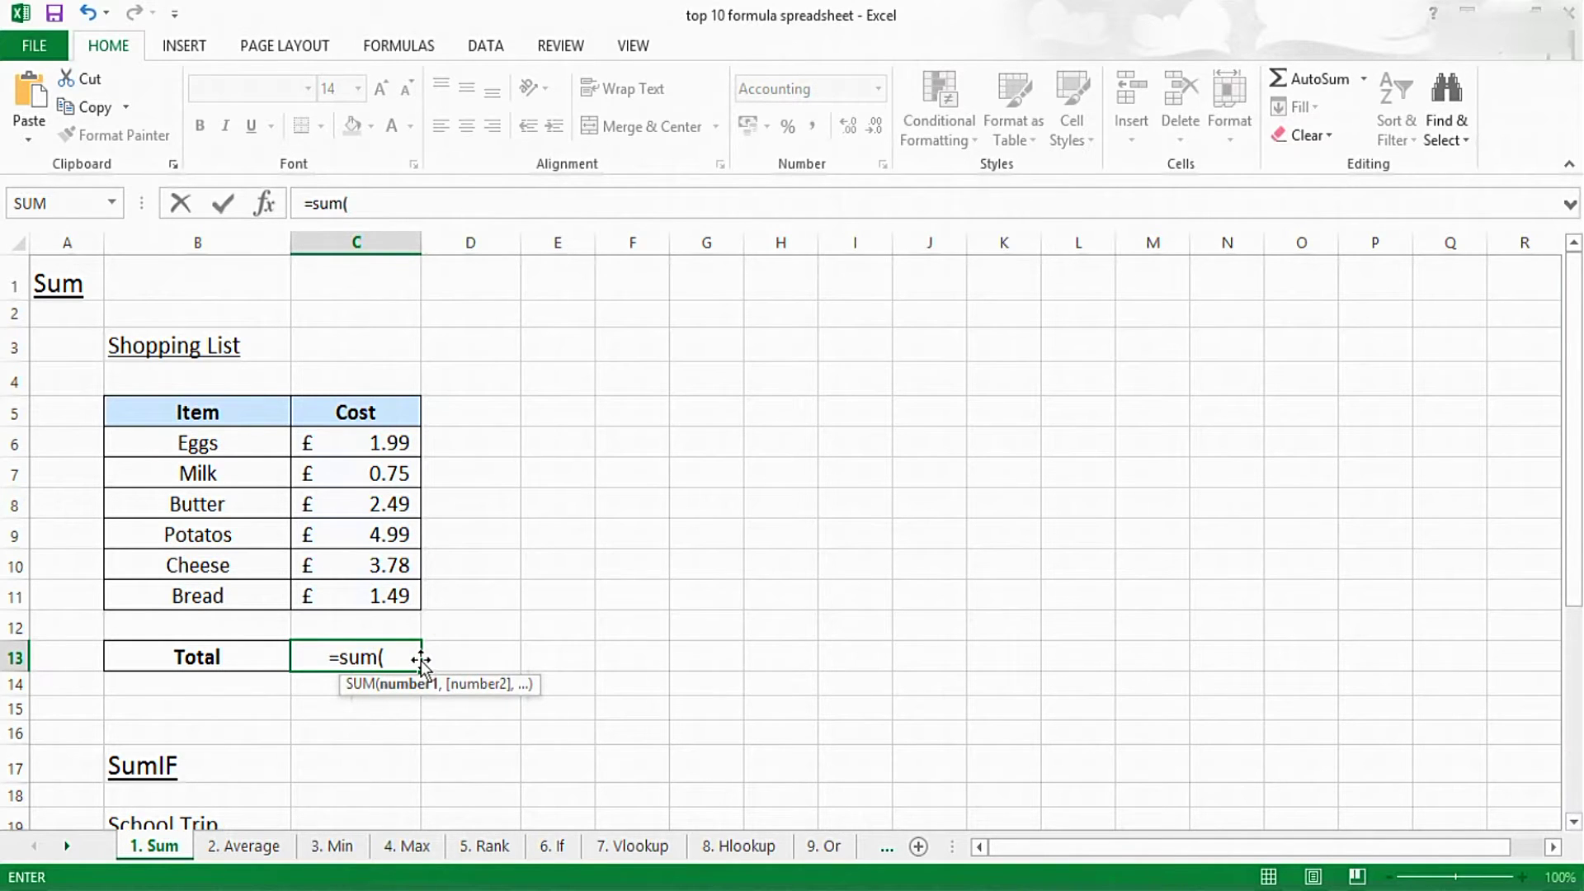
drag(359, 443, 367, 601)
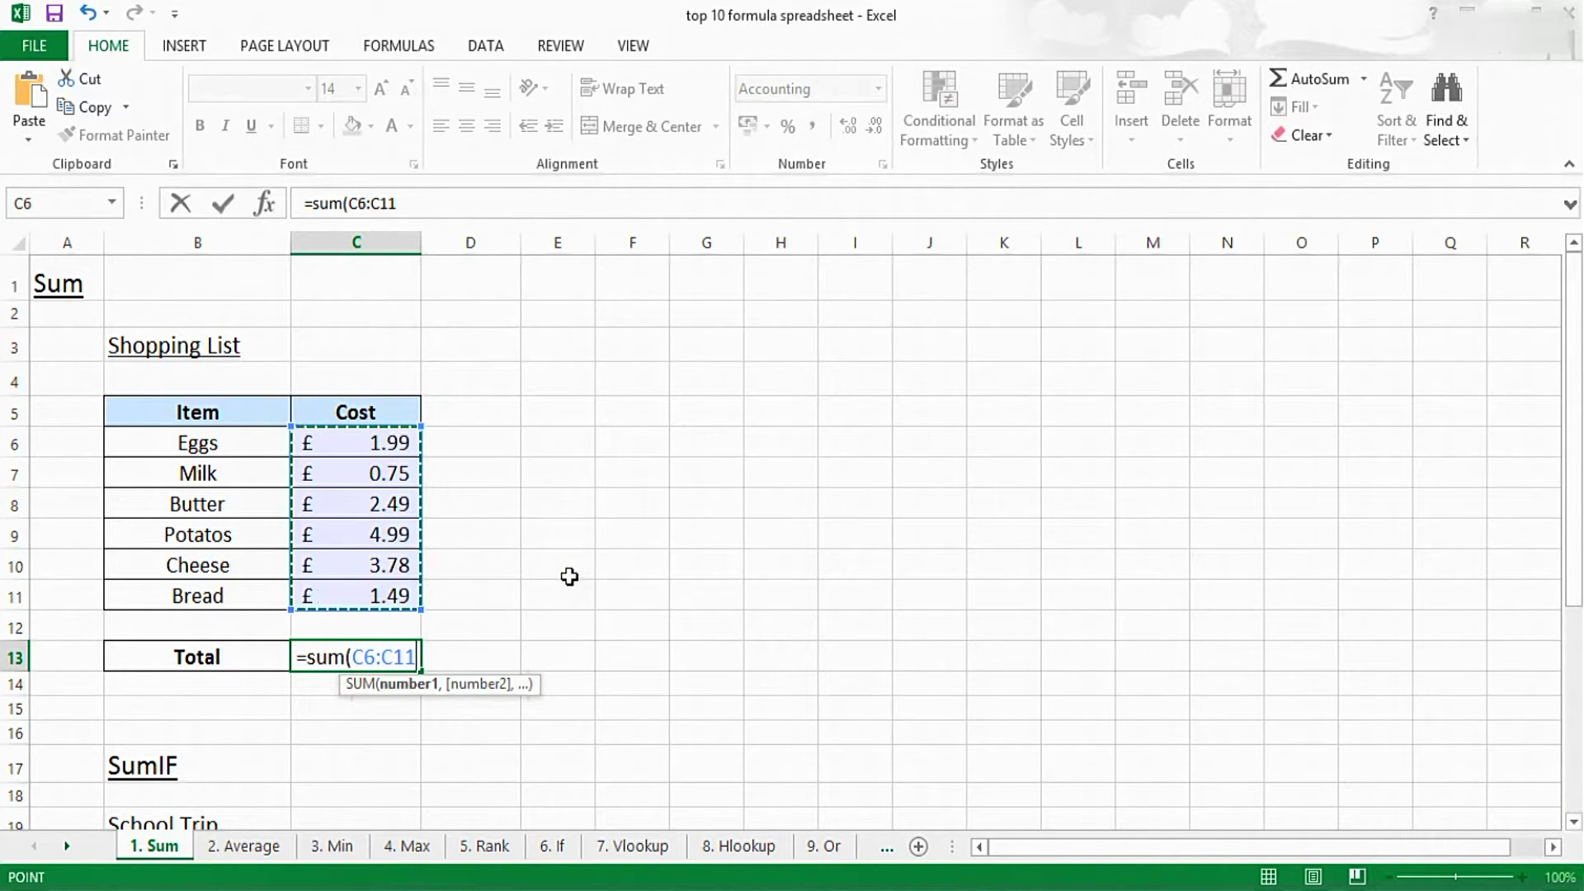
text())
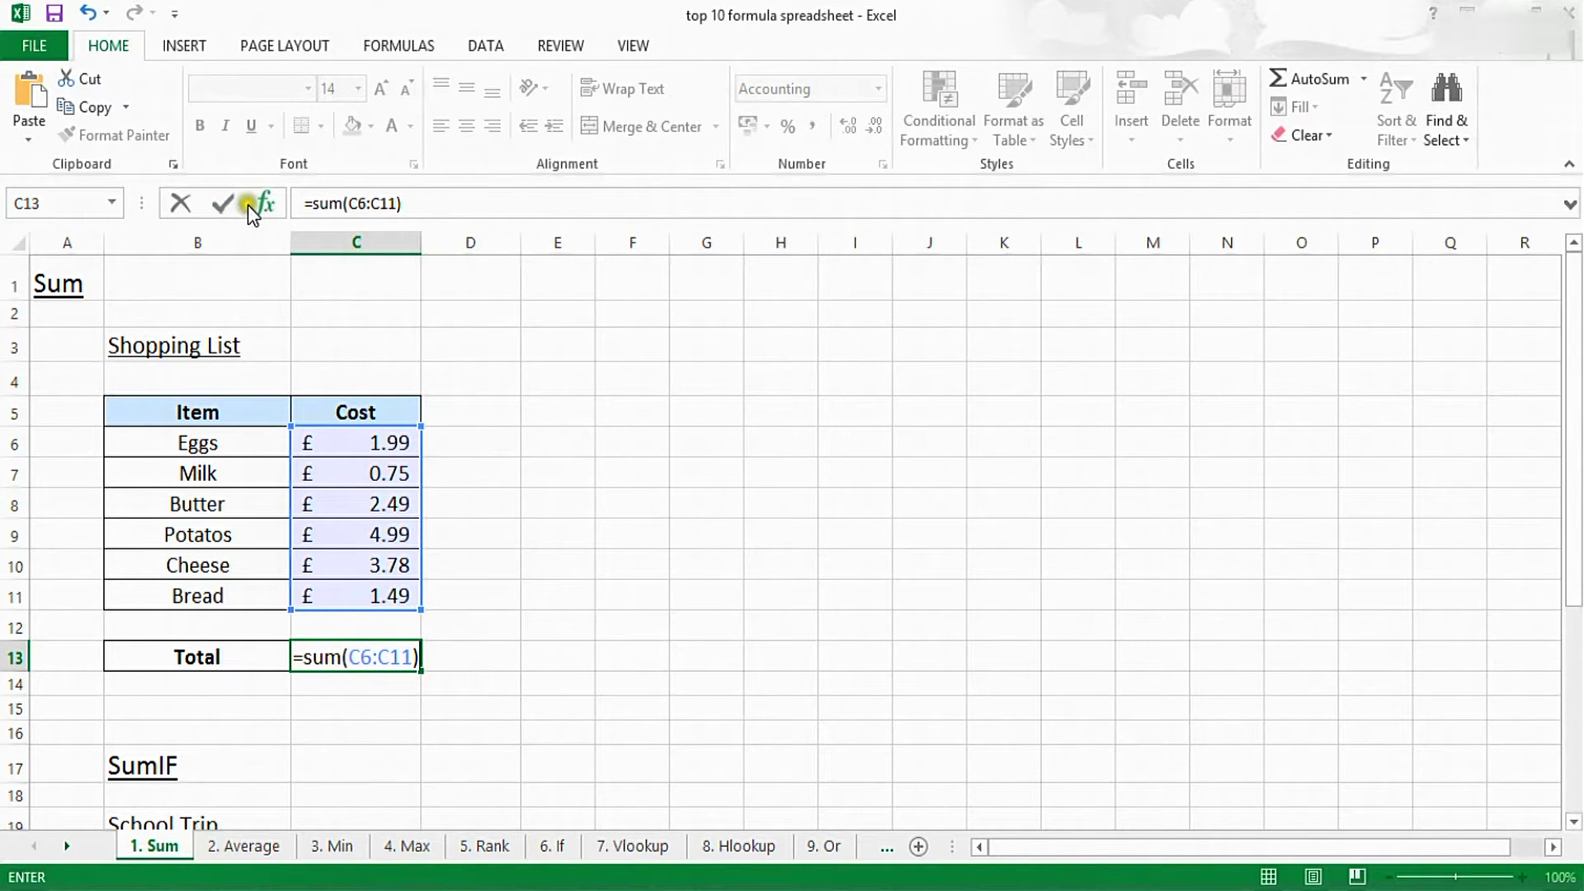
key(Return)
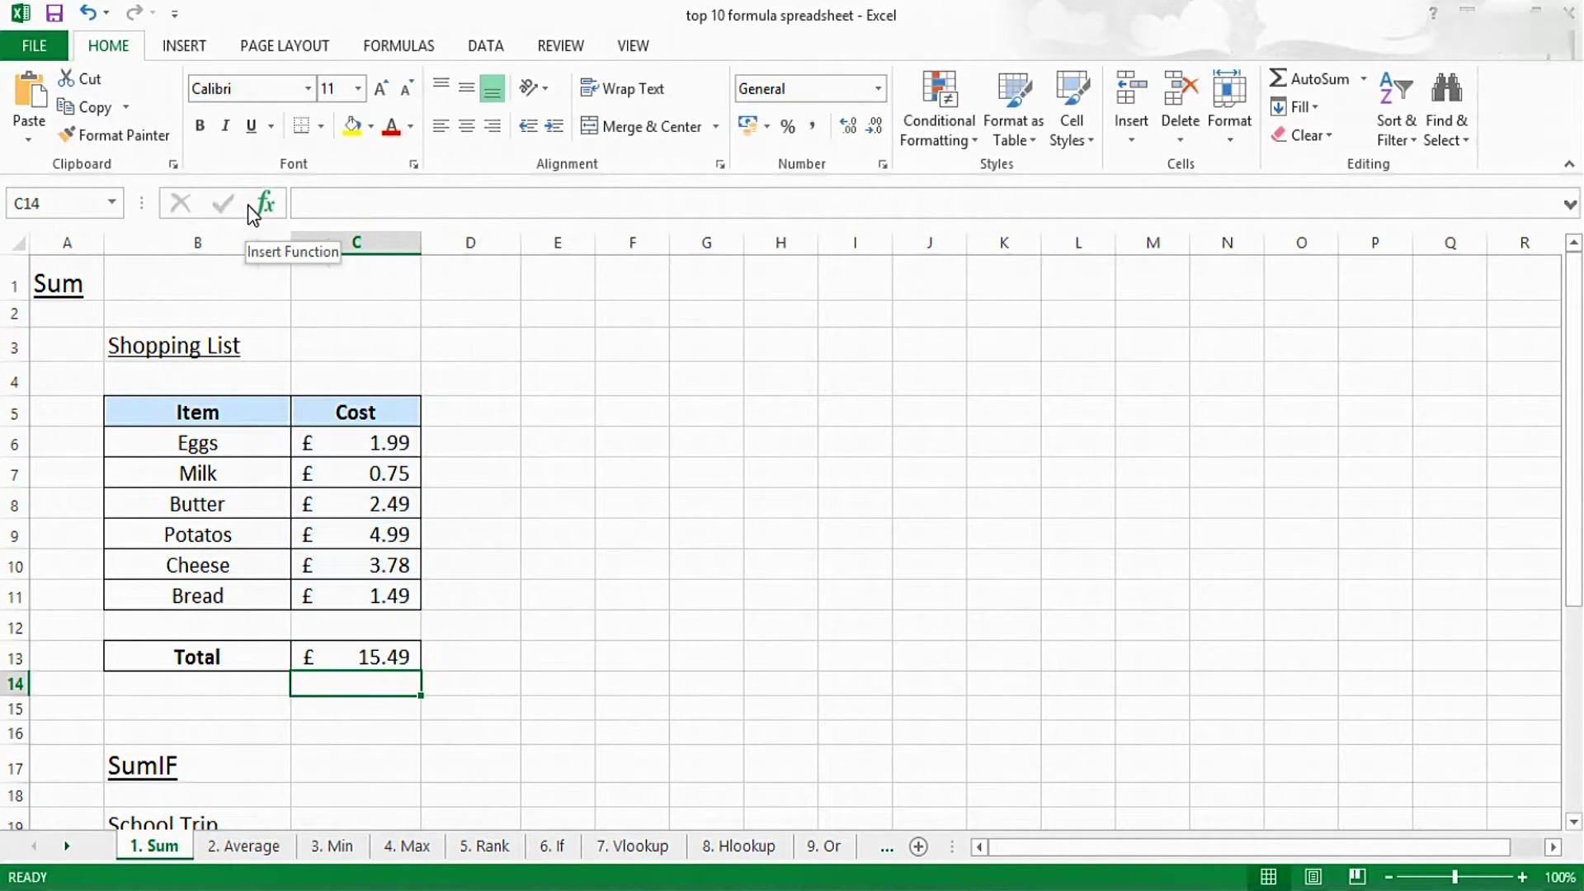
Change Milk's cost in C7 to 1.99 and confirm the Total updates to £16.73.
click(361, 653)
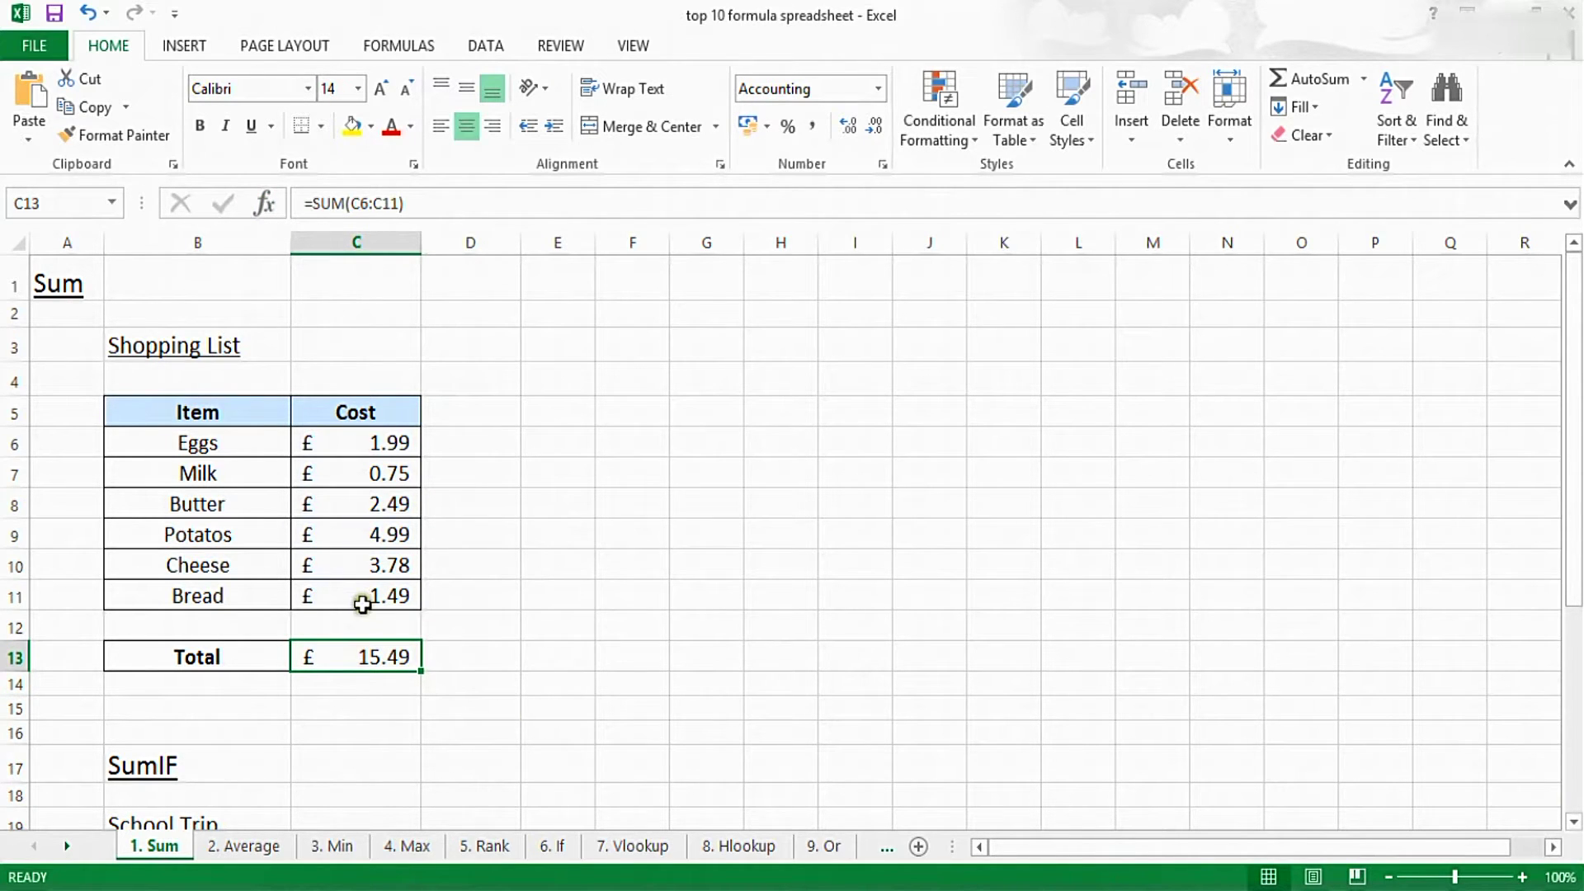
click(395, 468)
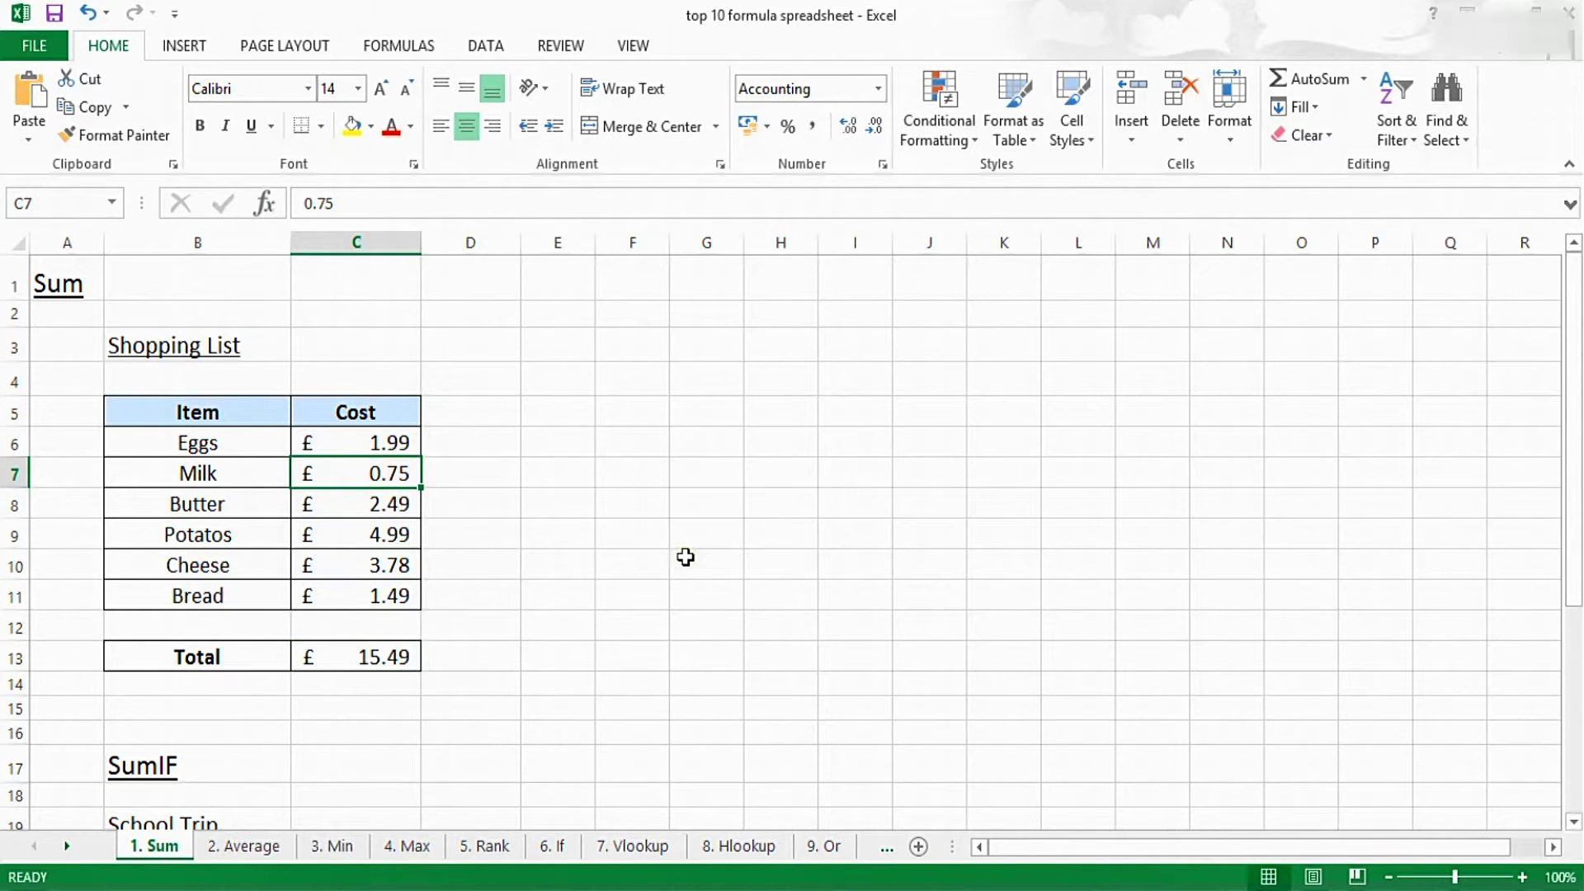
text(1.99)
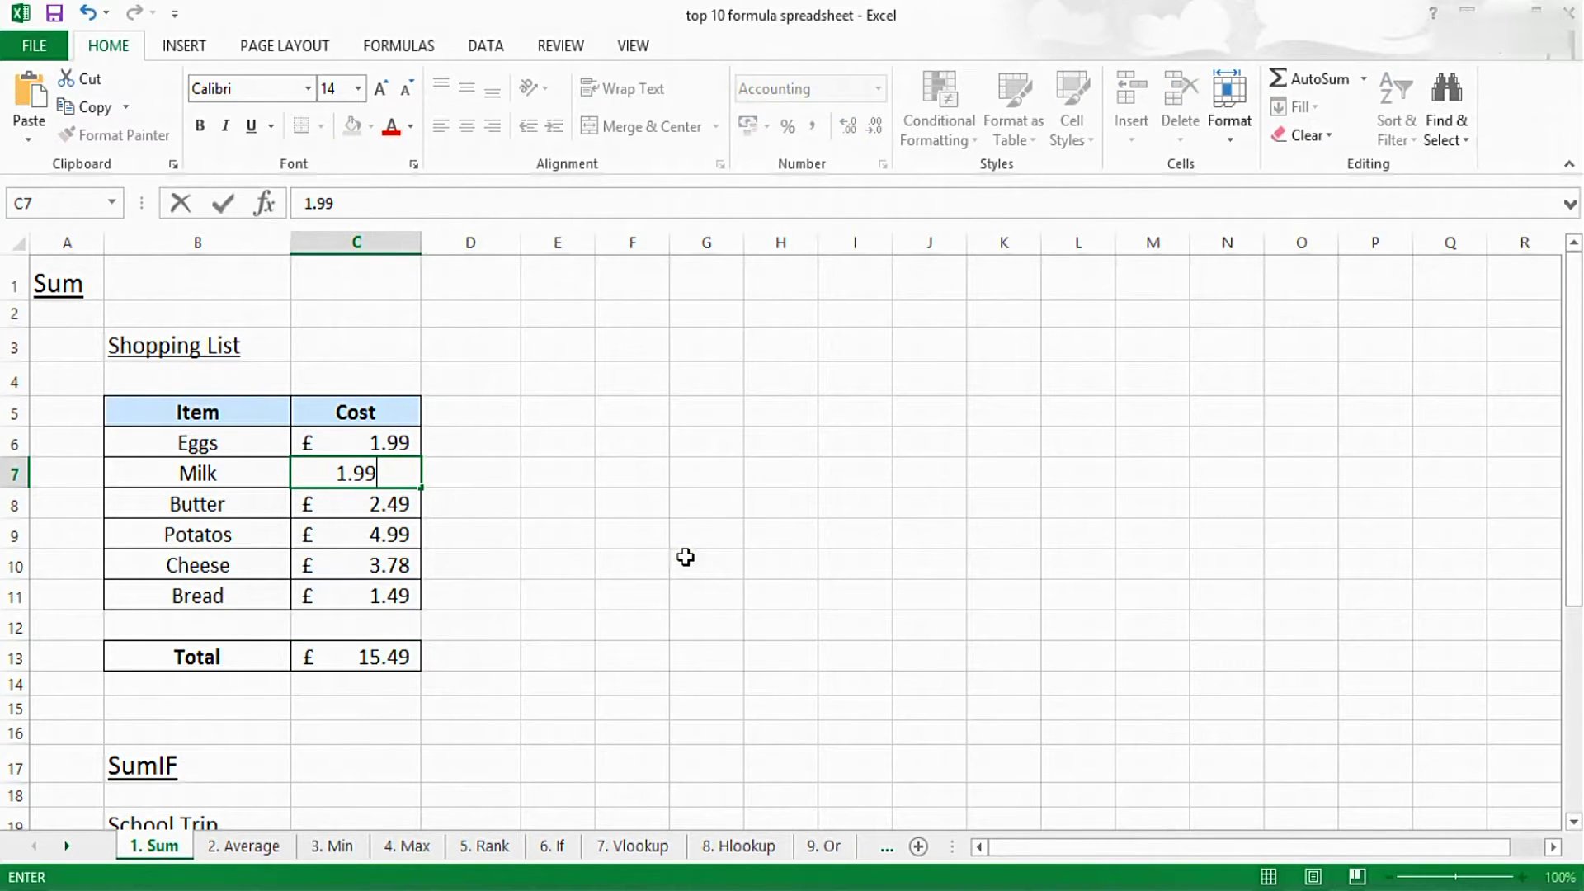
key(Return)
click(386, 654)
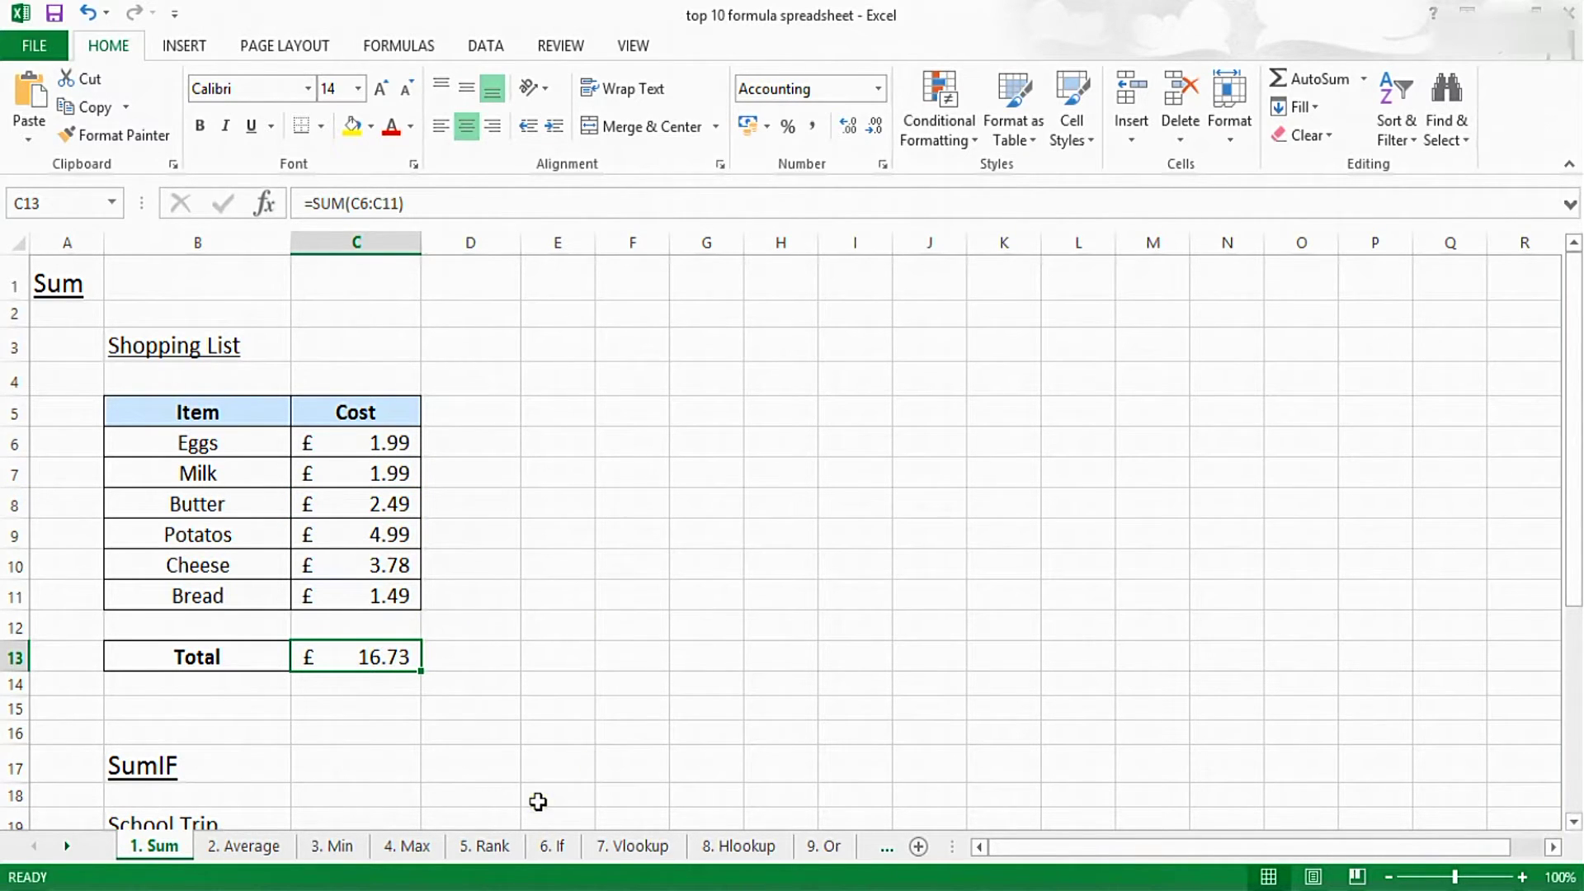
Replace the Total in C13 with an AutoSum formula =SUM(C6:C12), still showing £16.73.
key(BackSpace)
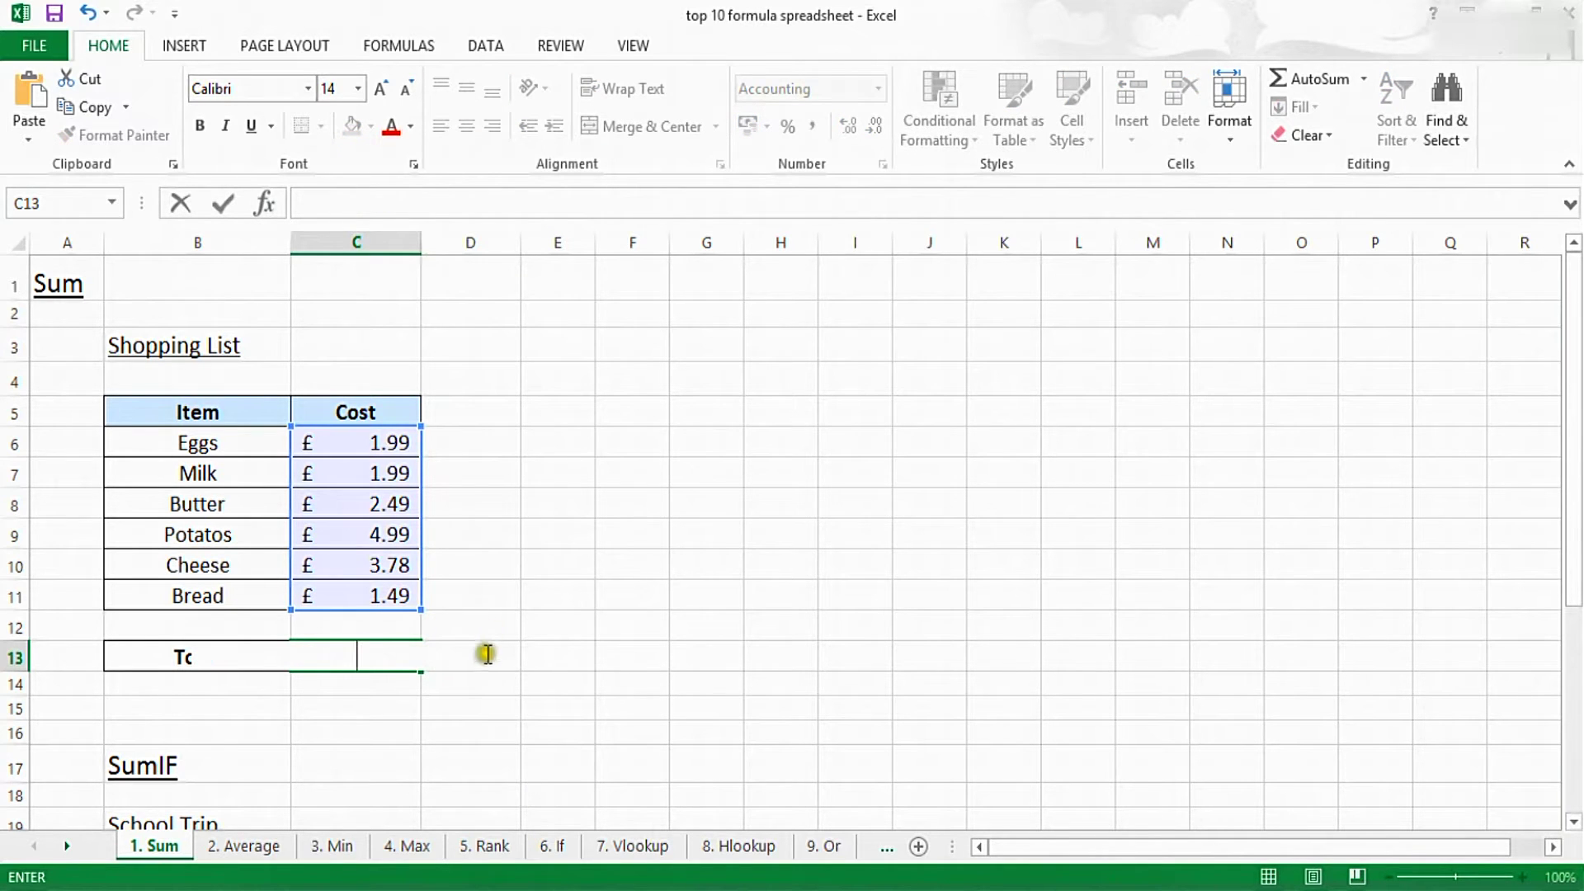
click(443, 686)
click(386, 656)
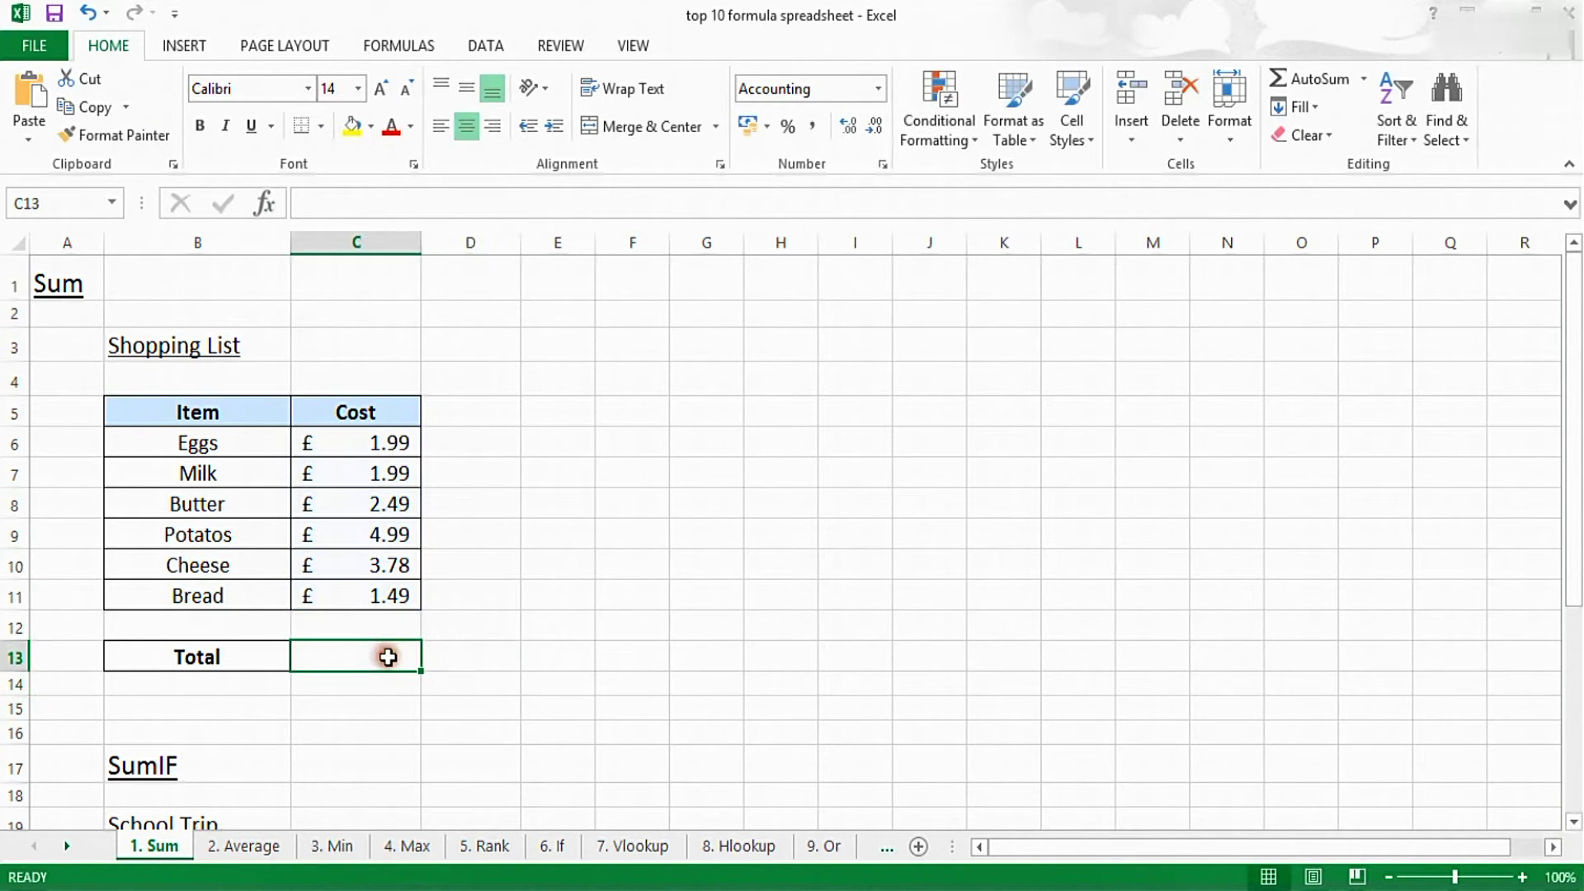
click(1306, 83)
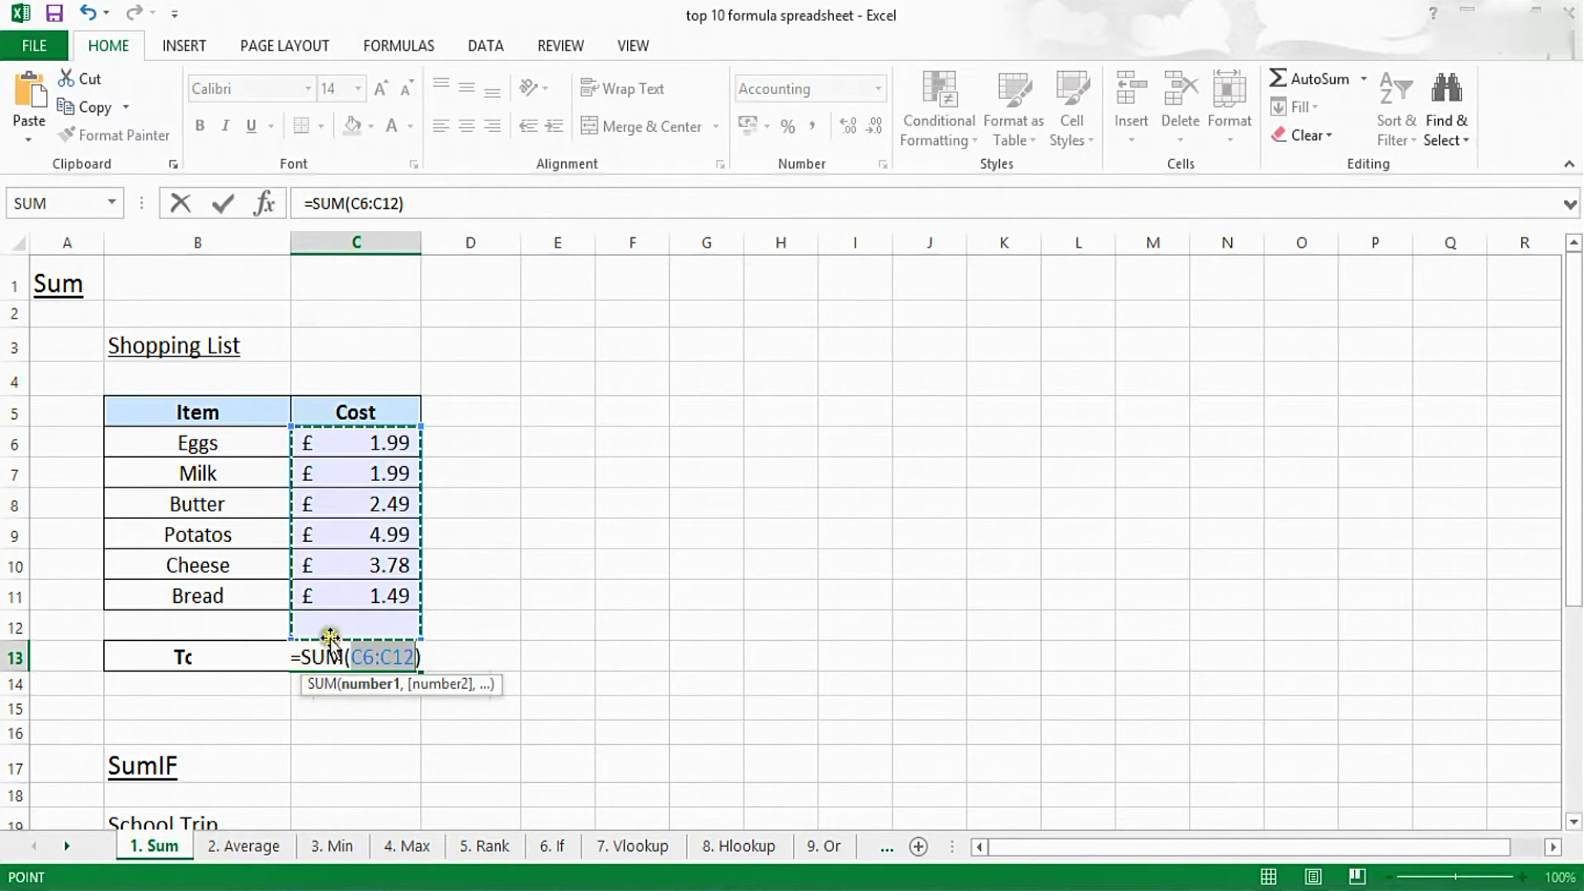
key(Return)
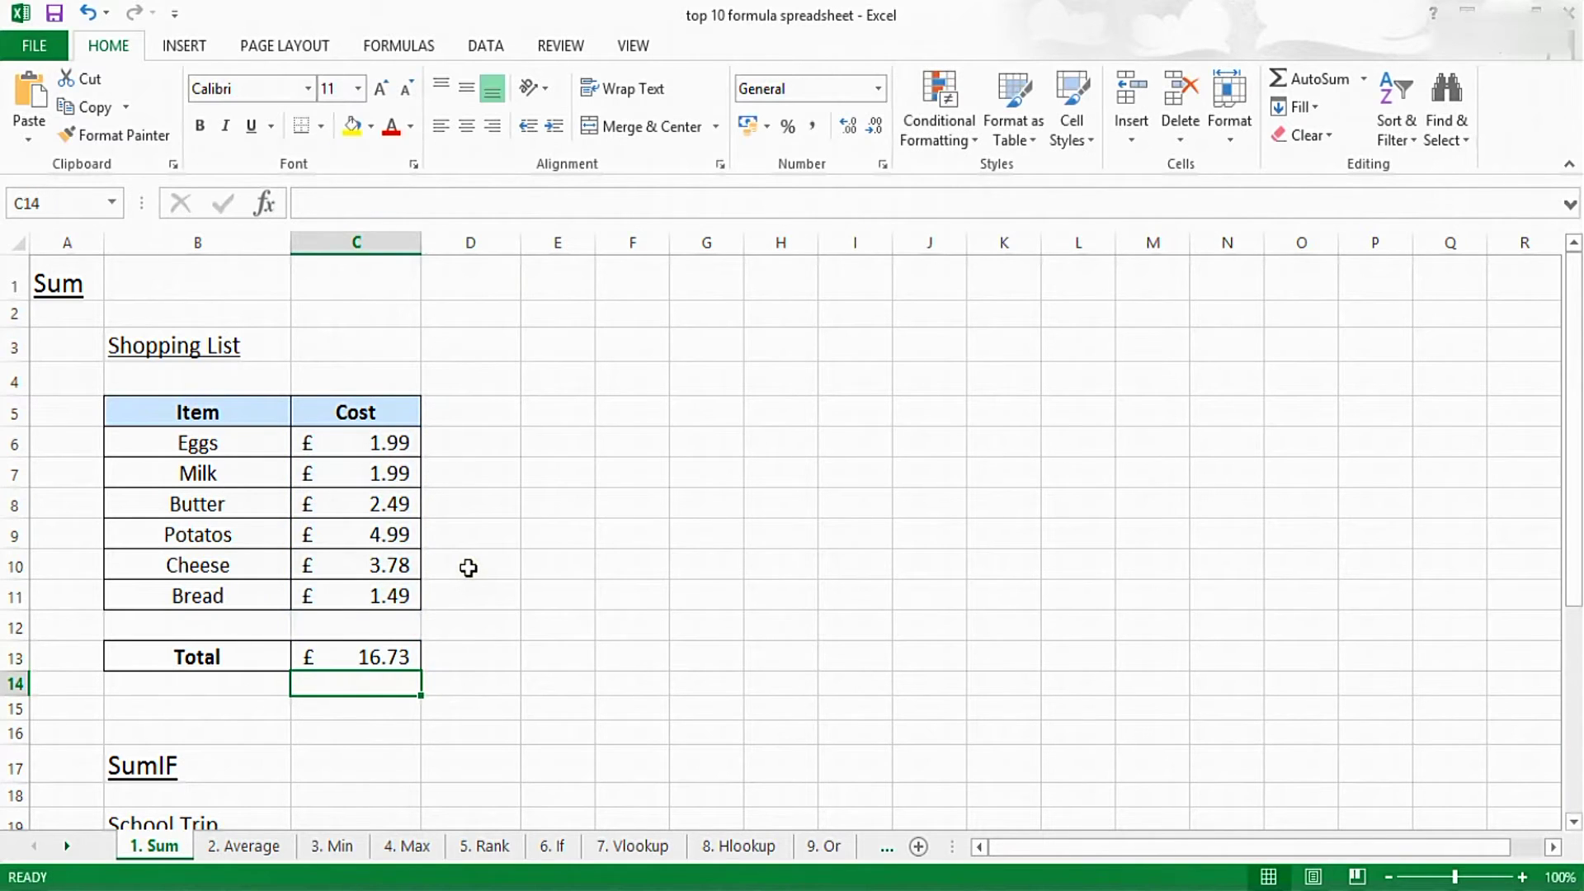
drag(372, 451, 411, 599)
click(401, 657)
scroll(615, 569, down, 4)
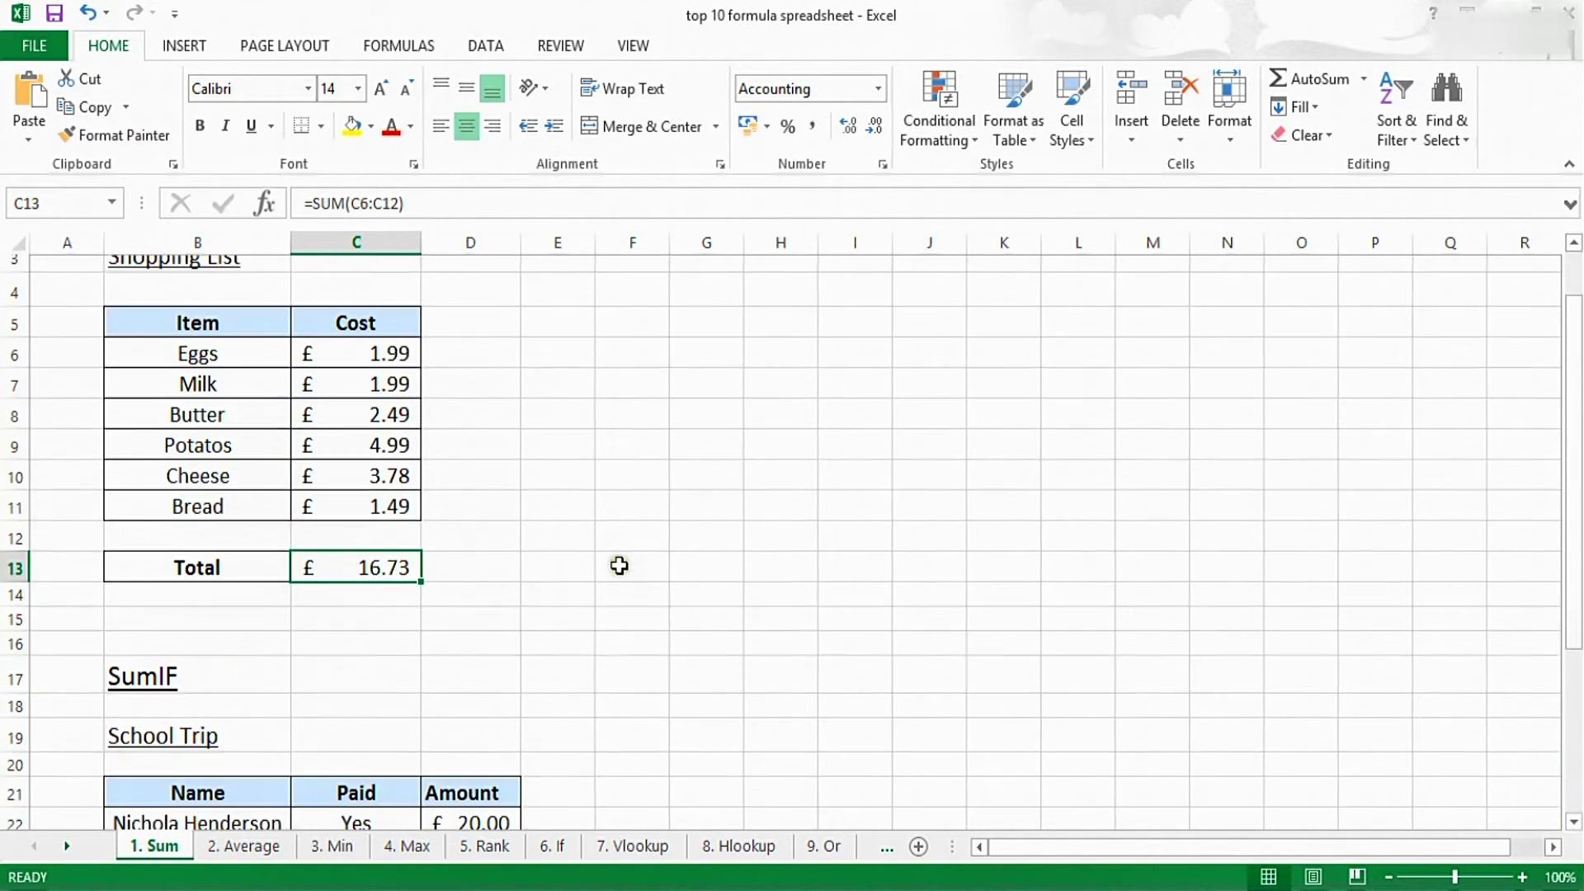
click(619, 565)
scroll(541, 658, down, 1)
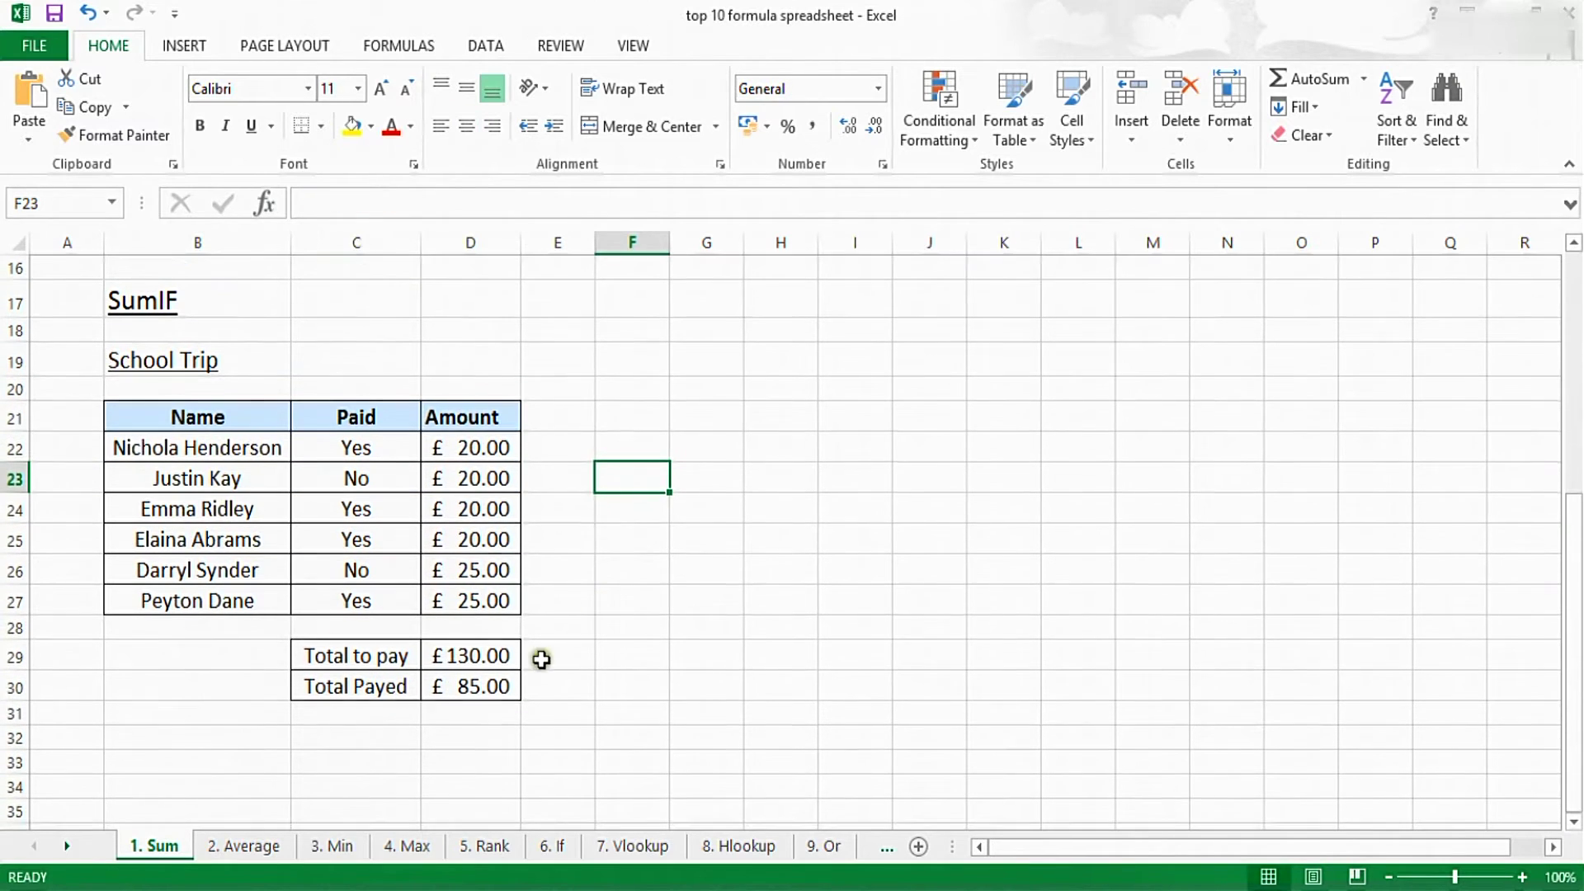
click(484, 688)
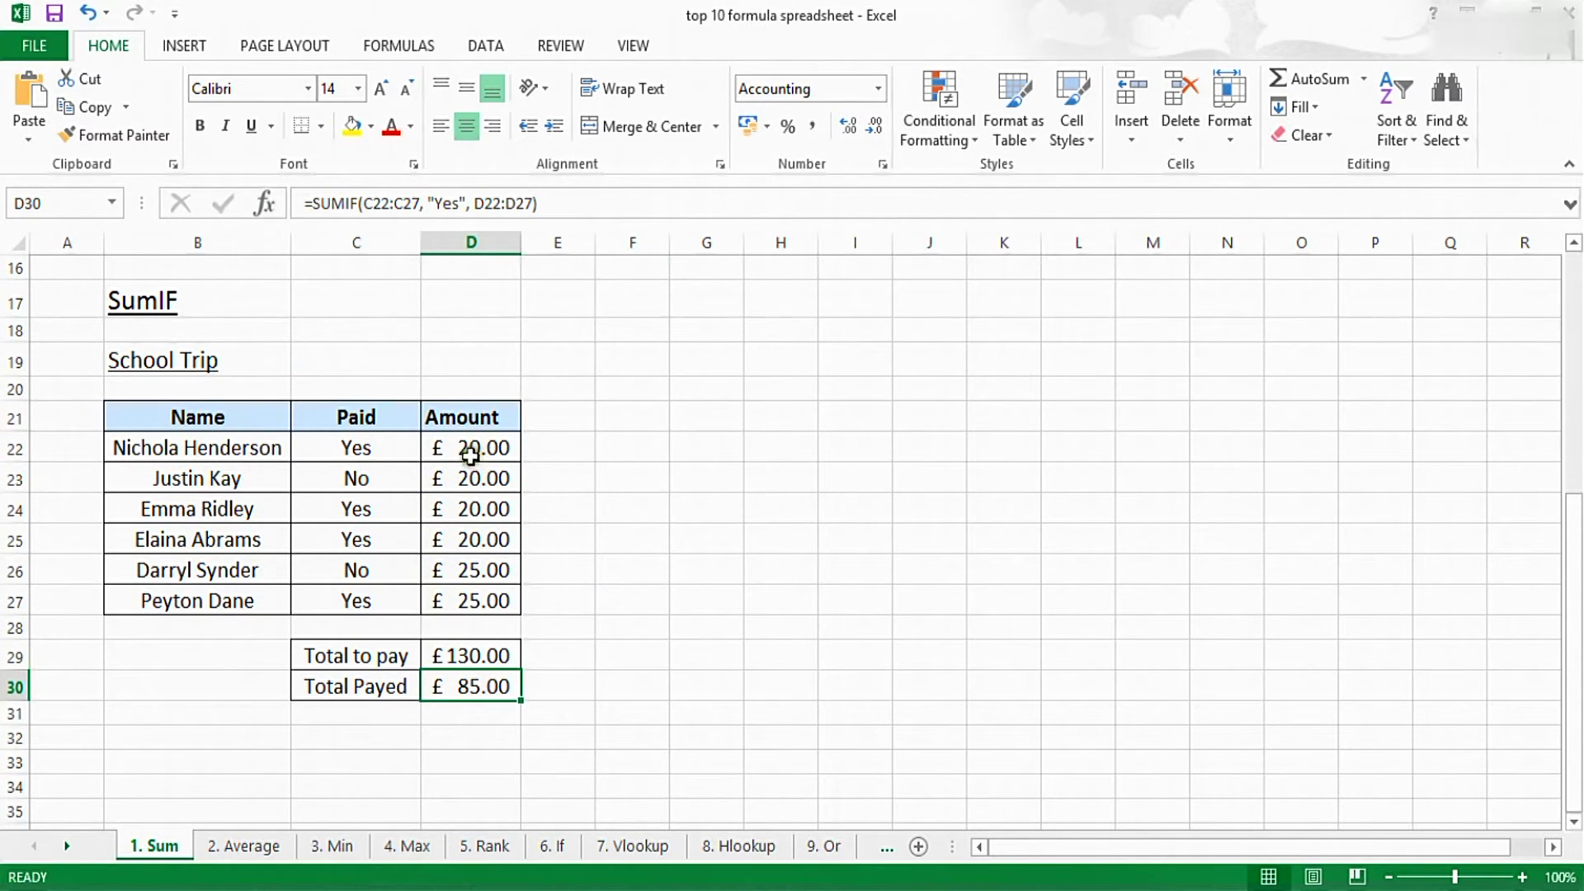
drag(470, 454, 487, 602)
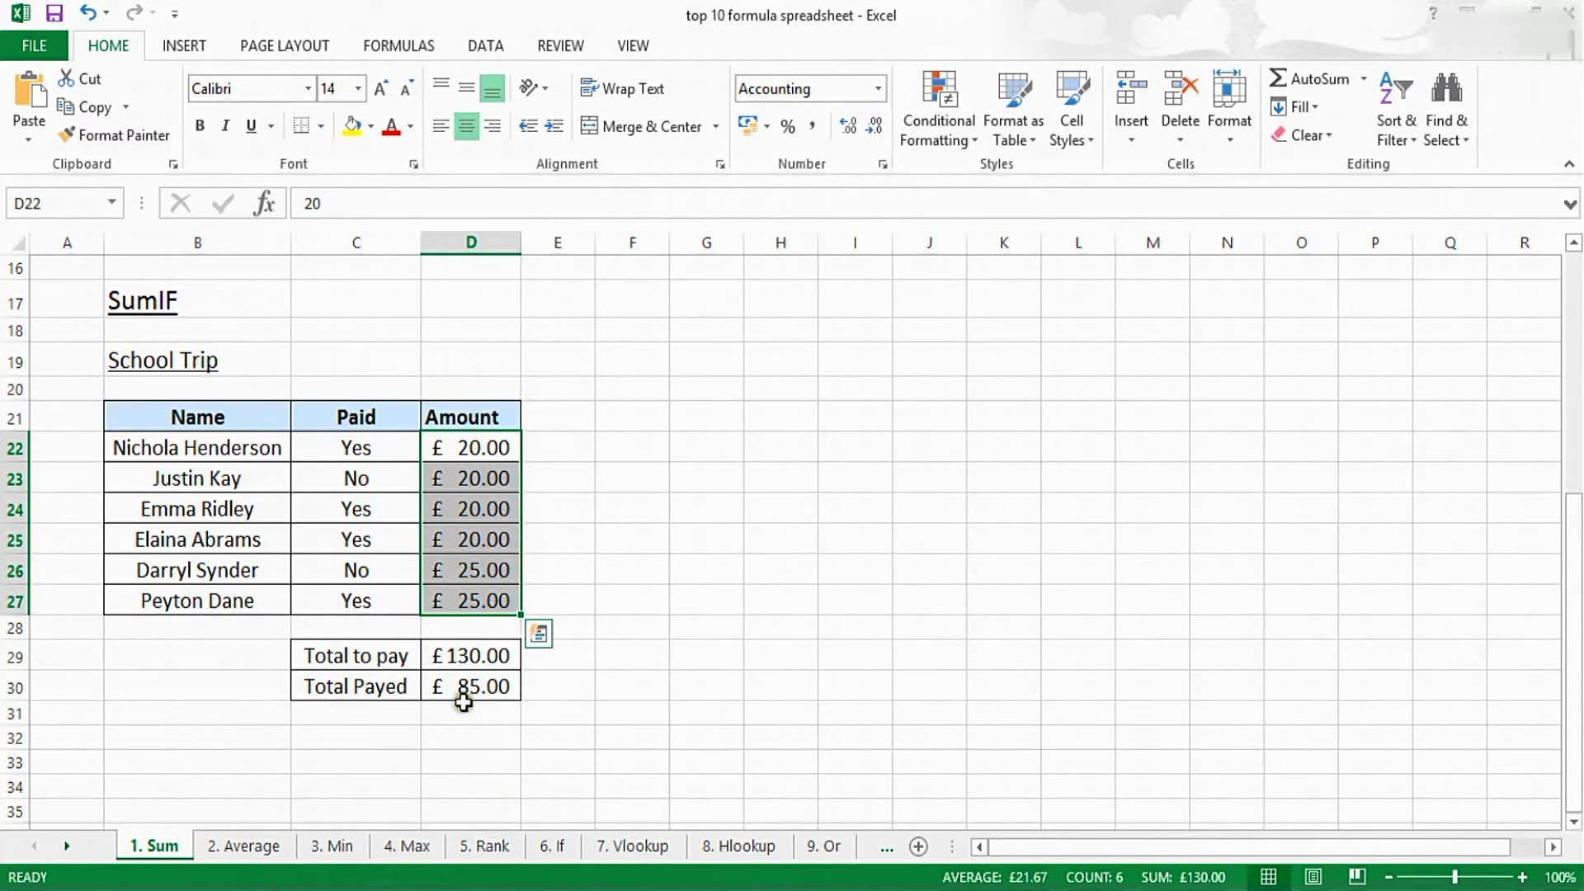
click(393, 451)
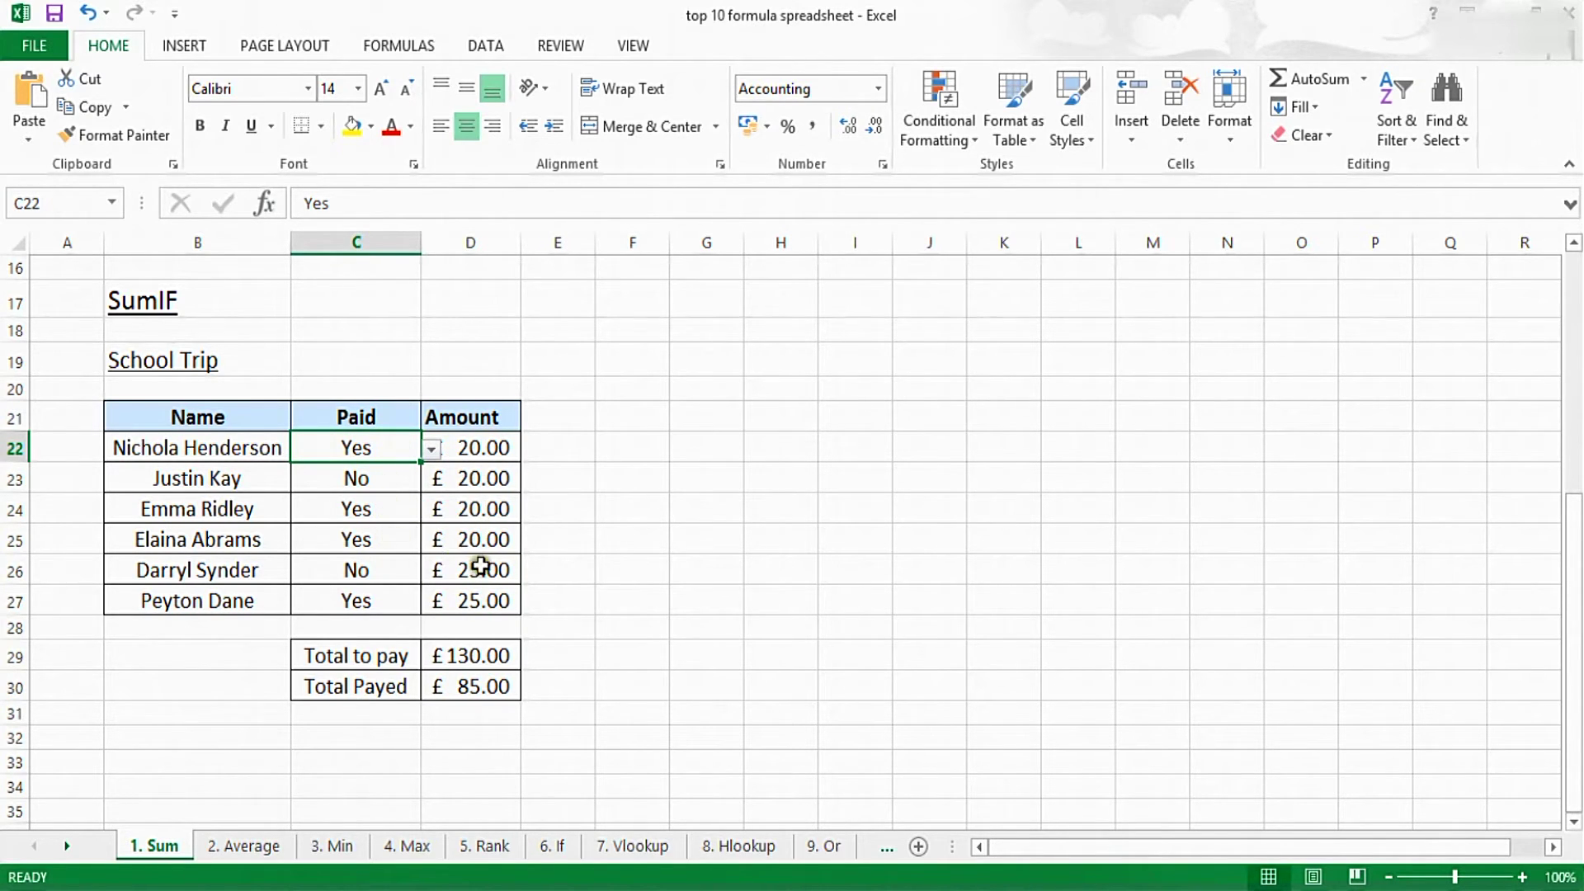
click(401, 472)
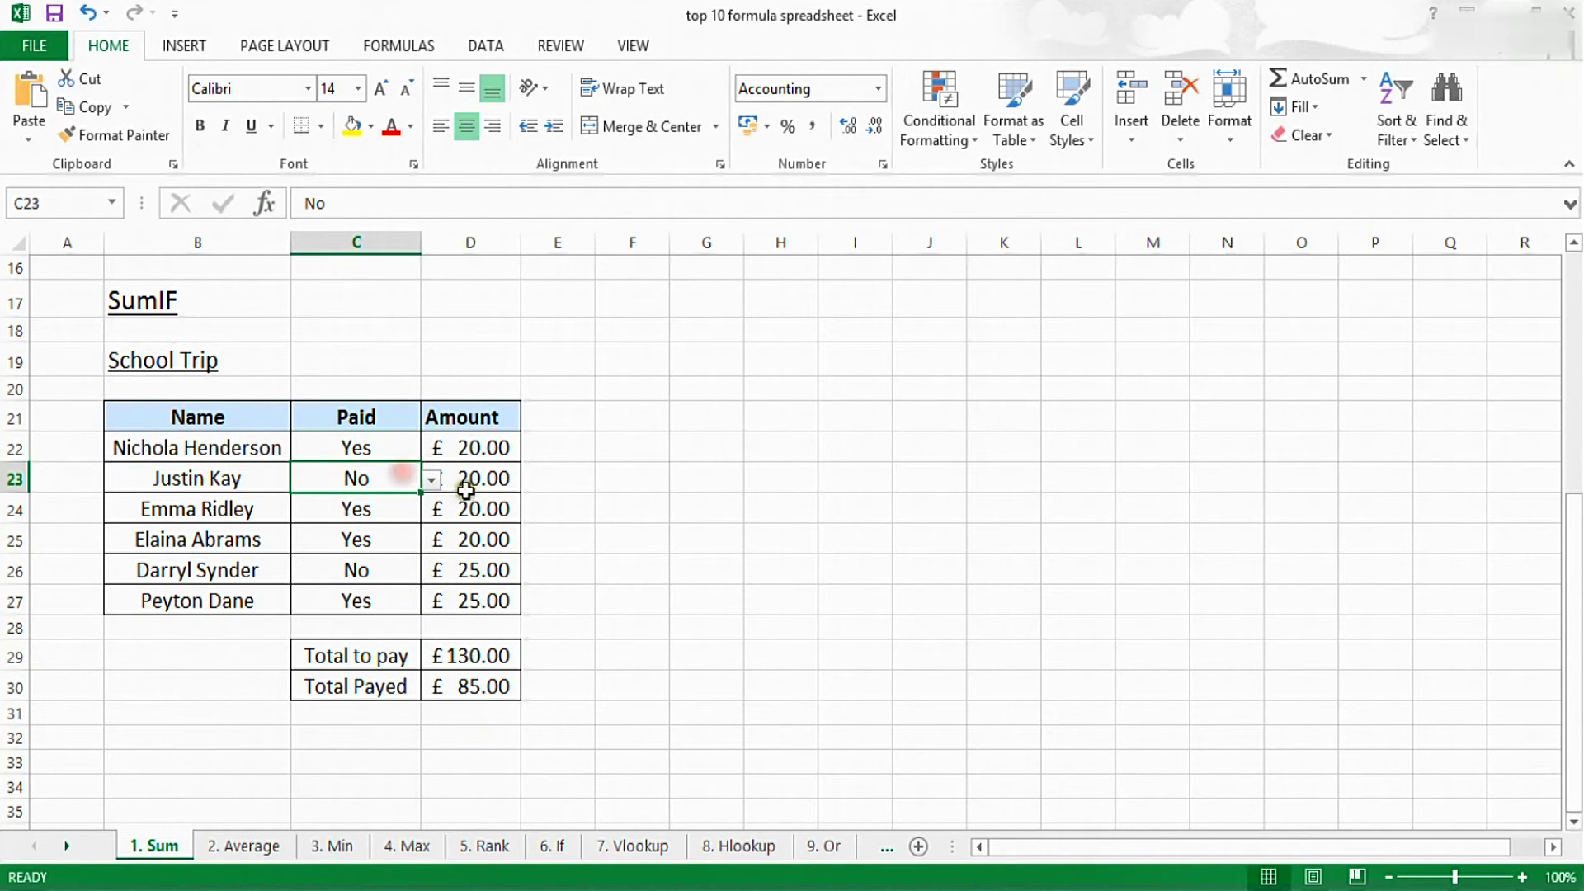
click(466, 684)
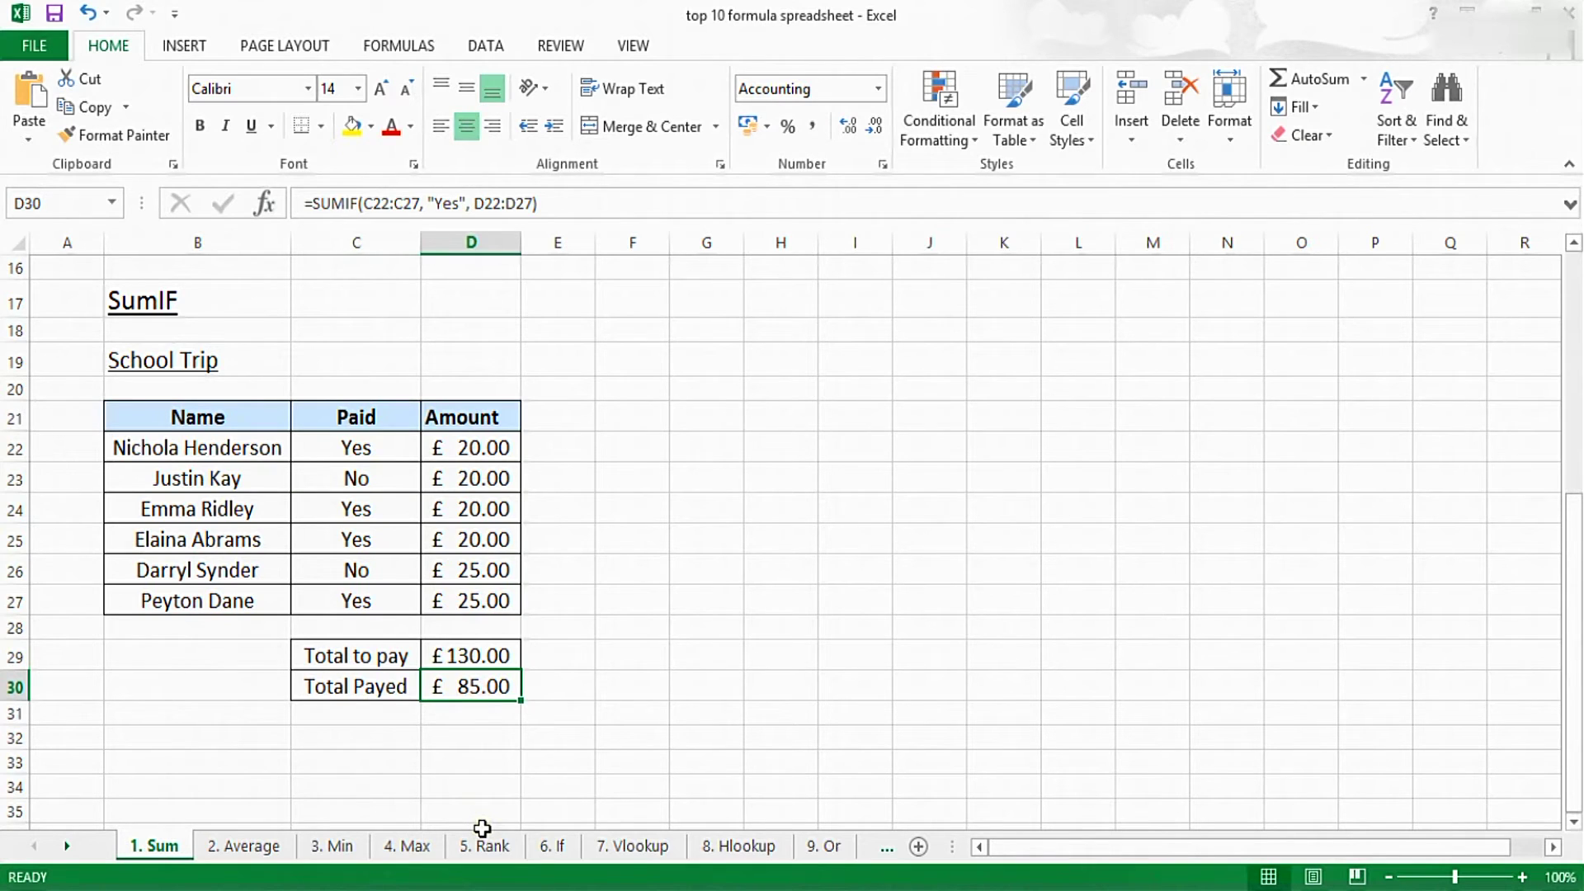
Retype Total Payed in D30 as =SUMIF(C22:C27,"Yes",D22:D27), giving £85.00.
key(ctrl+z)
key(ctrl+z)
text(=)
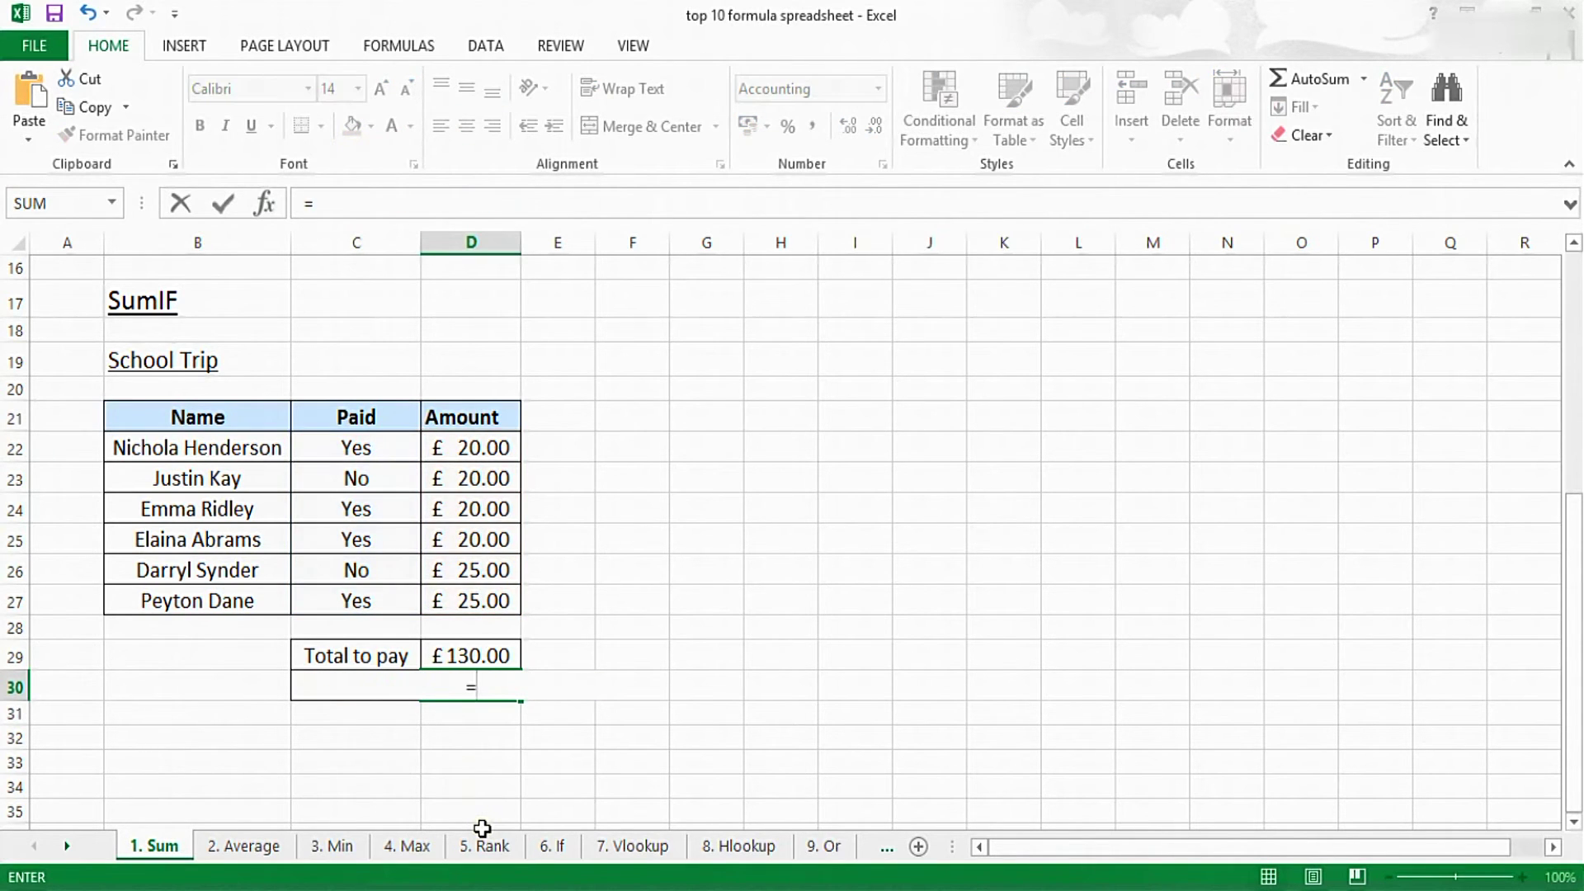
text(Sum)
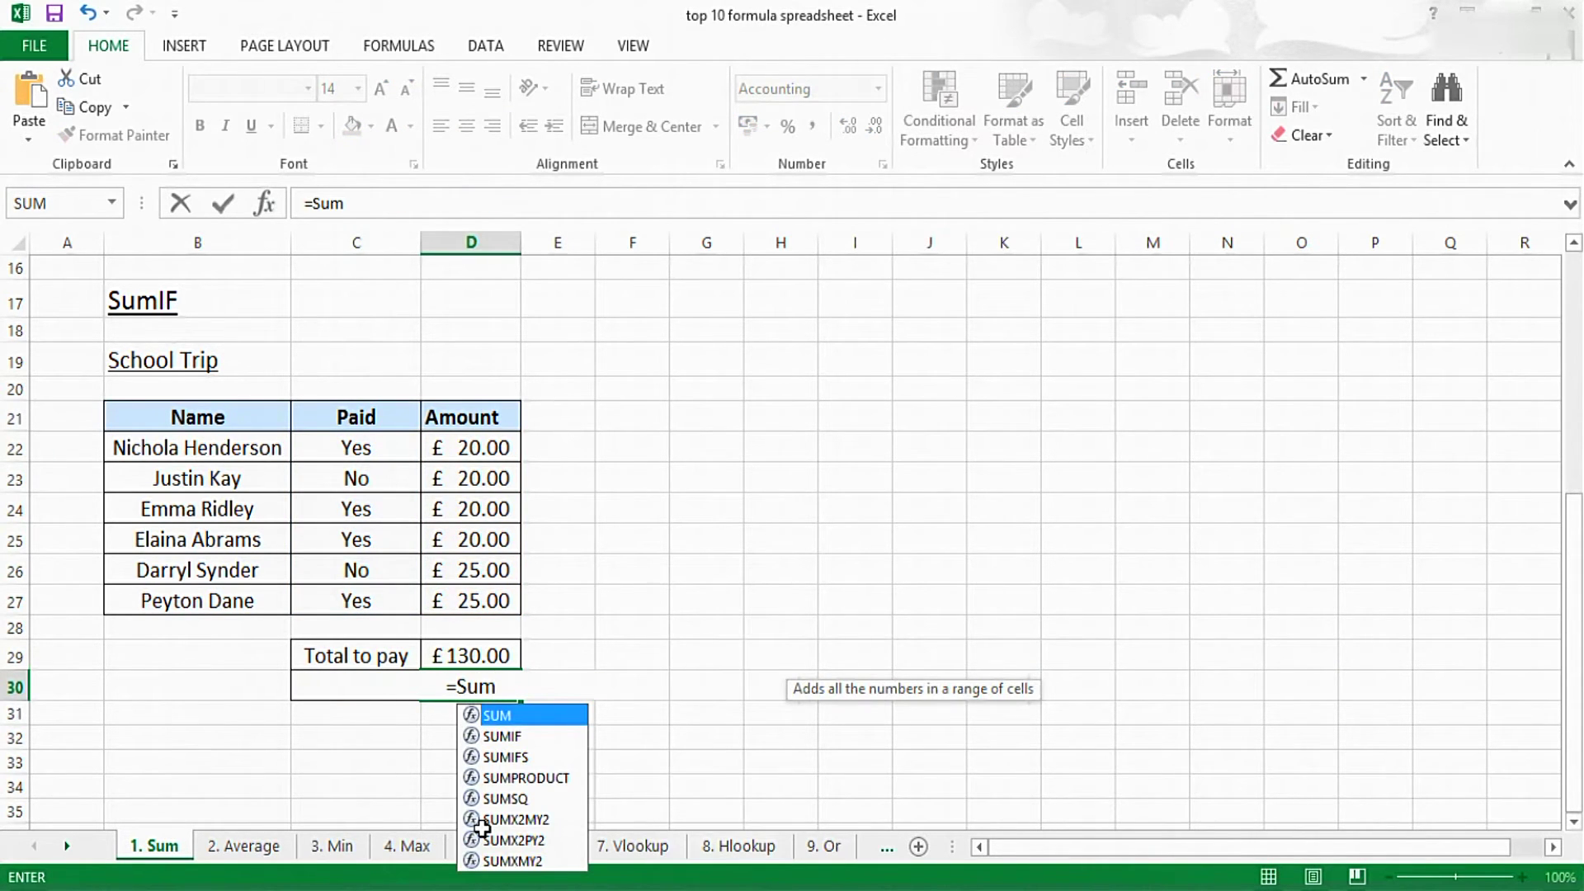
key(Down)
key(Tab)
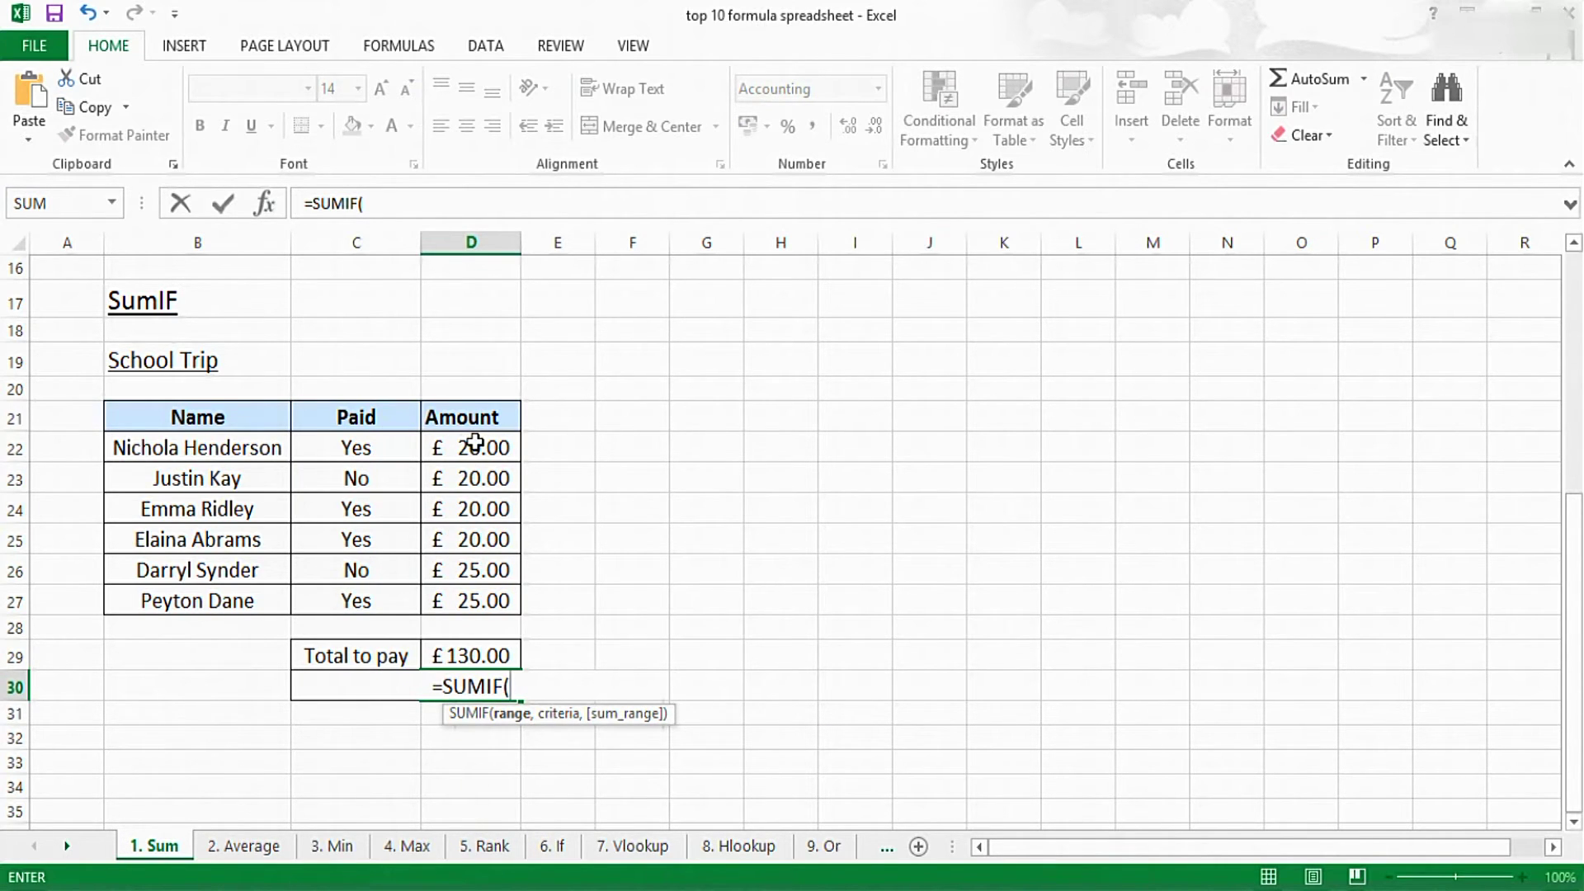
drag(397, 450, 397, 600)
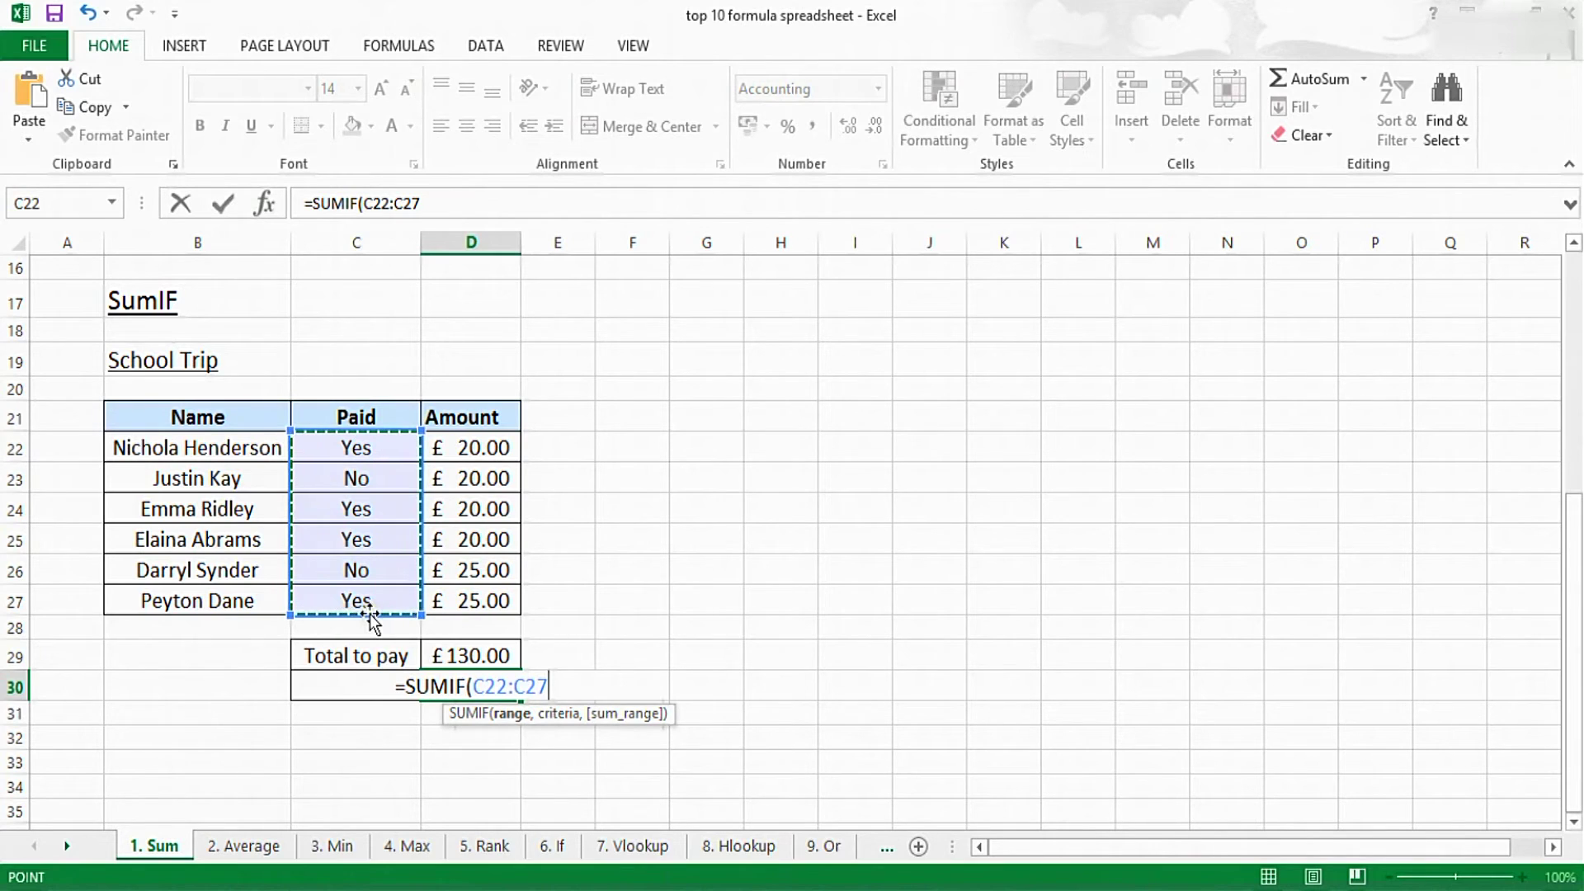
text(,)
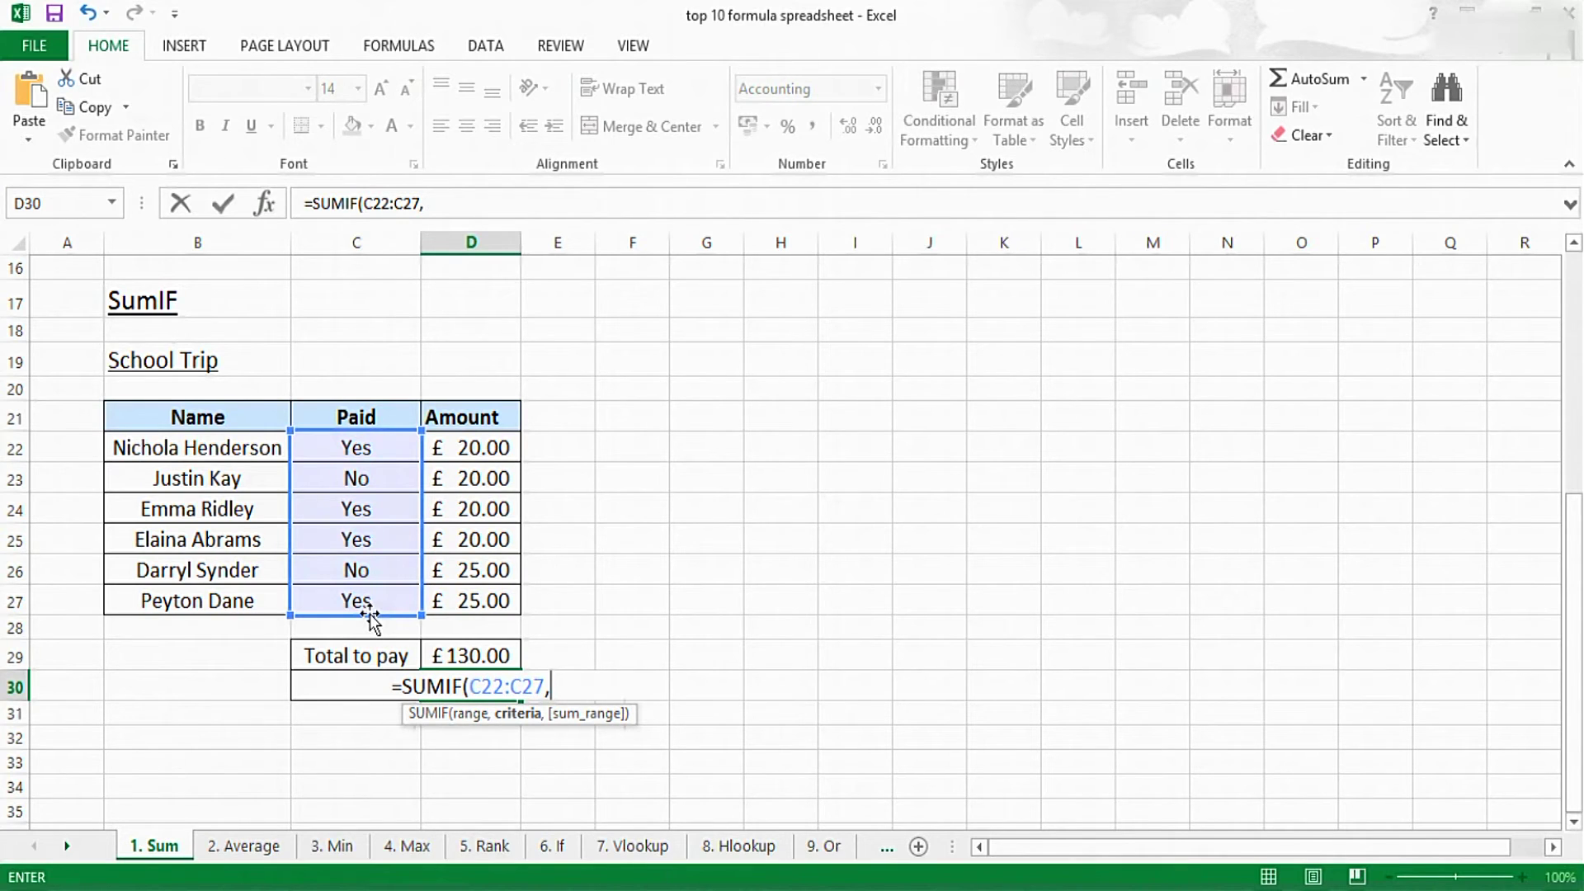
text(")
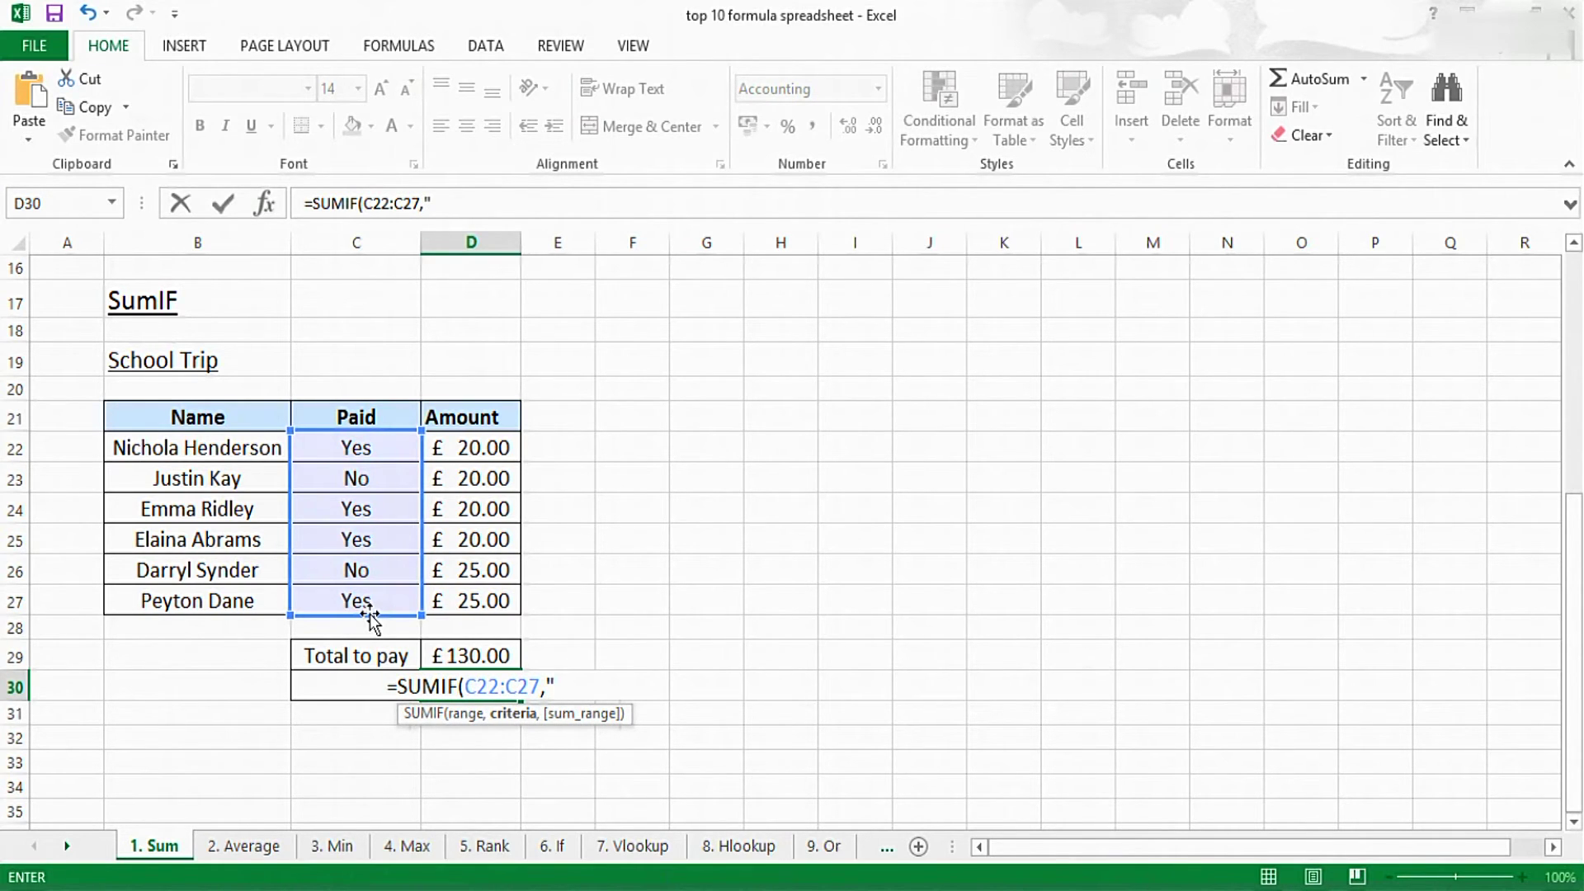
text(Yes")
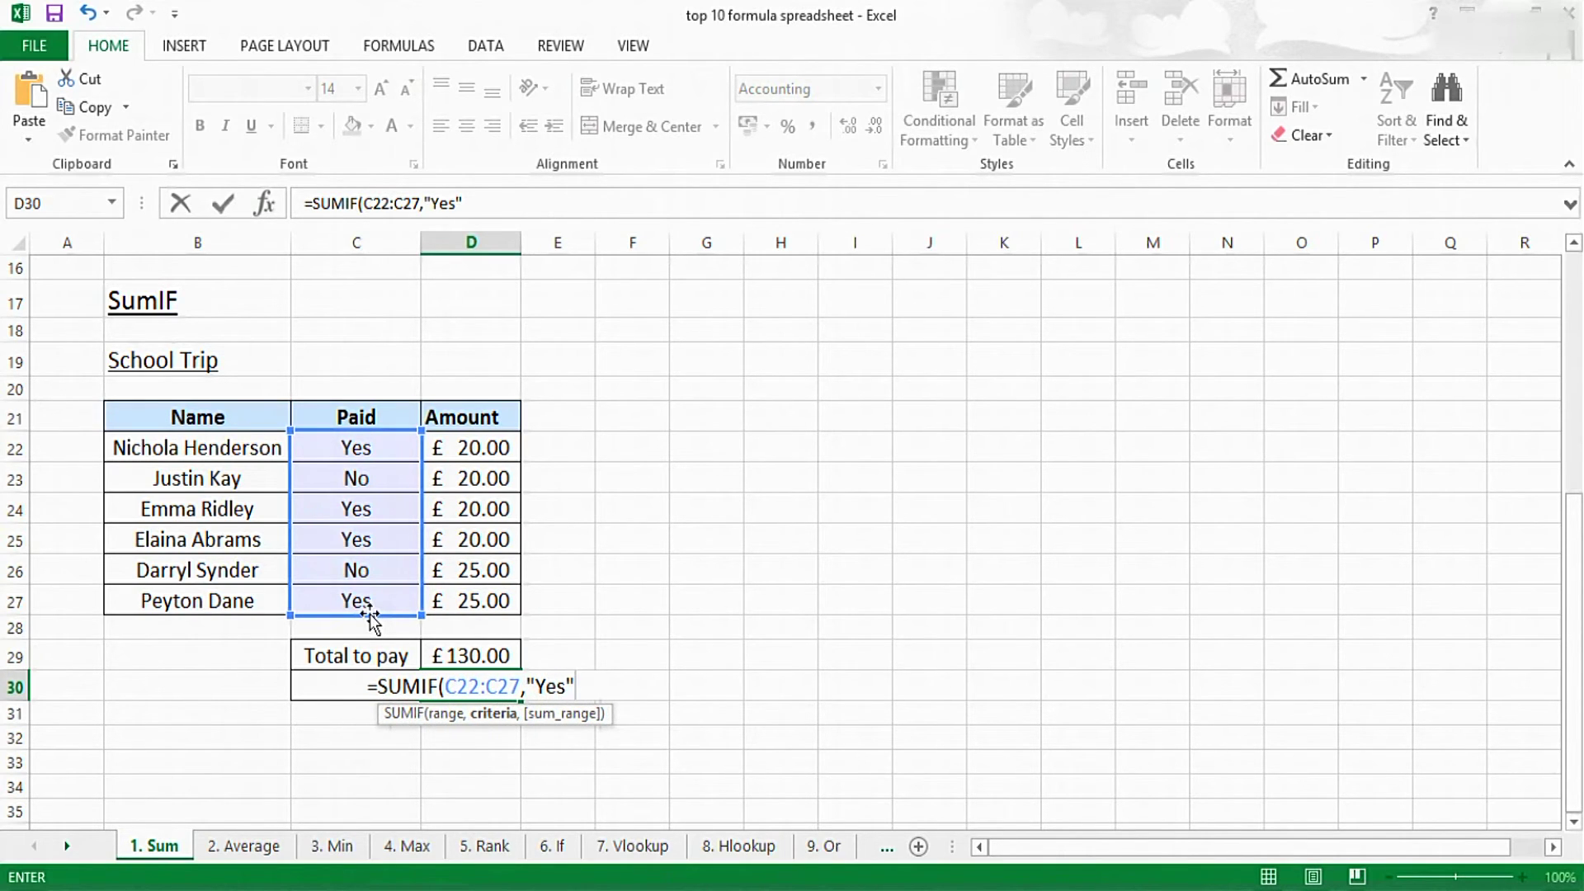
text(,)
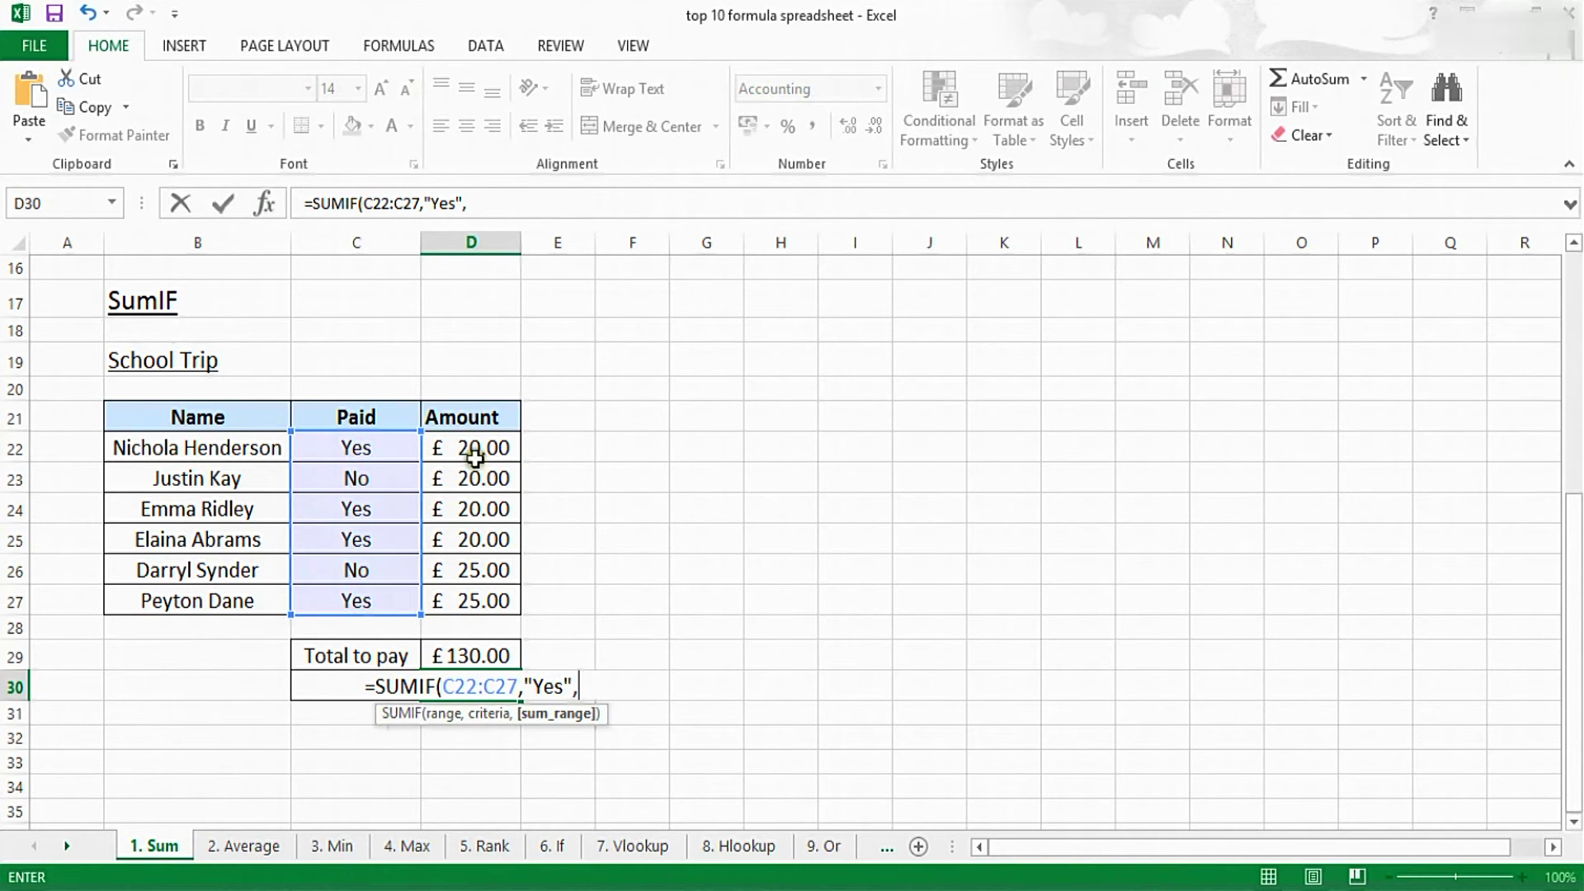
drag(479, 450, 484, 602)
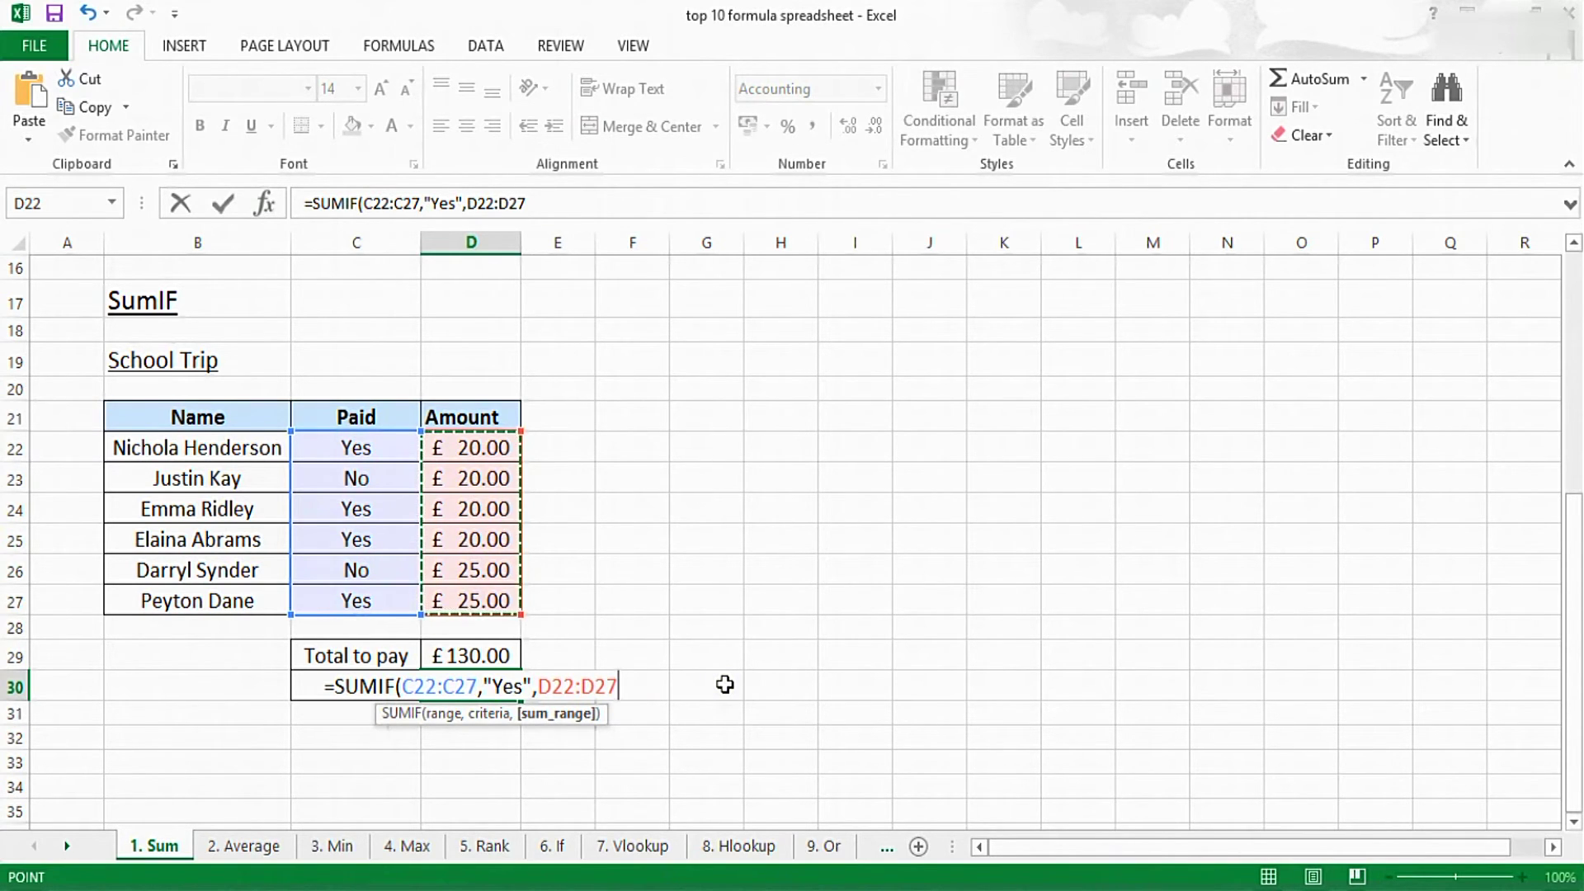
text())
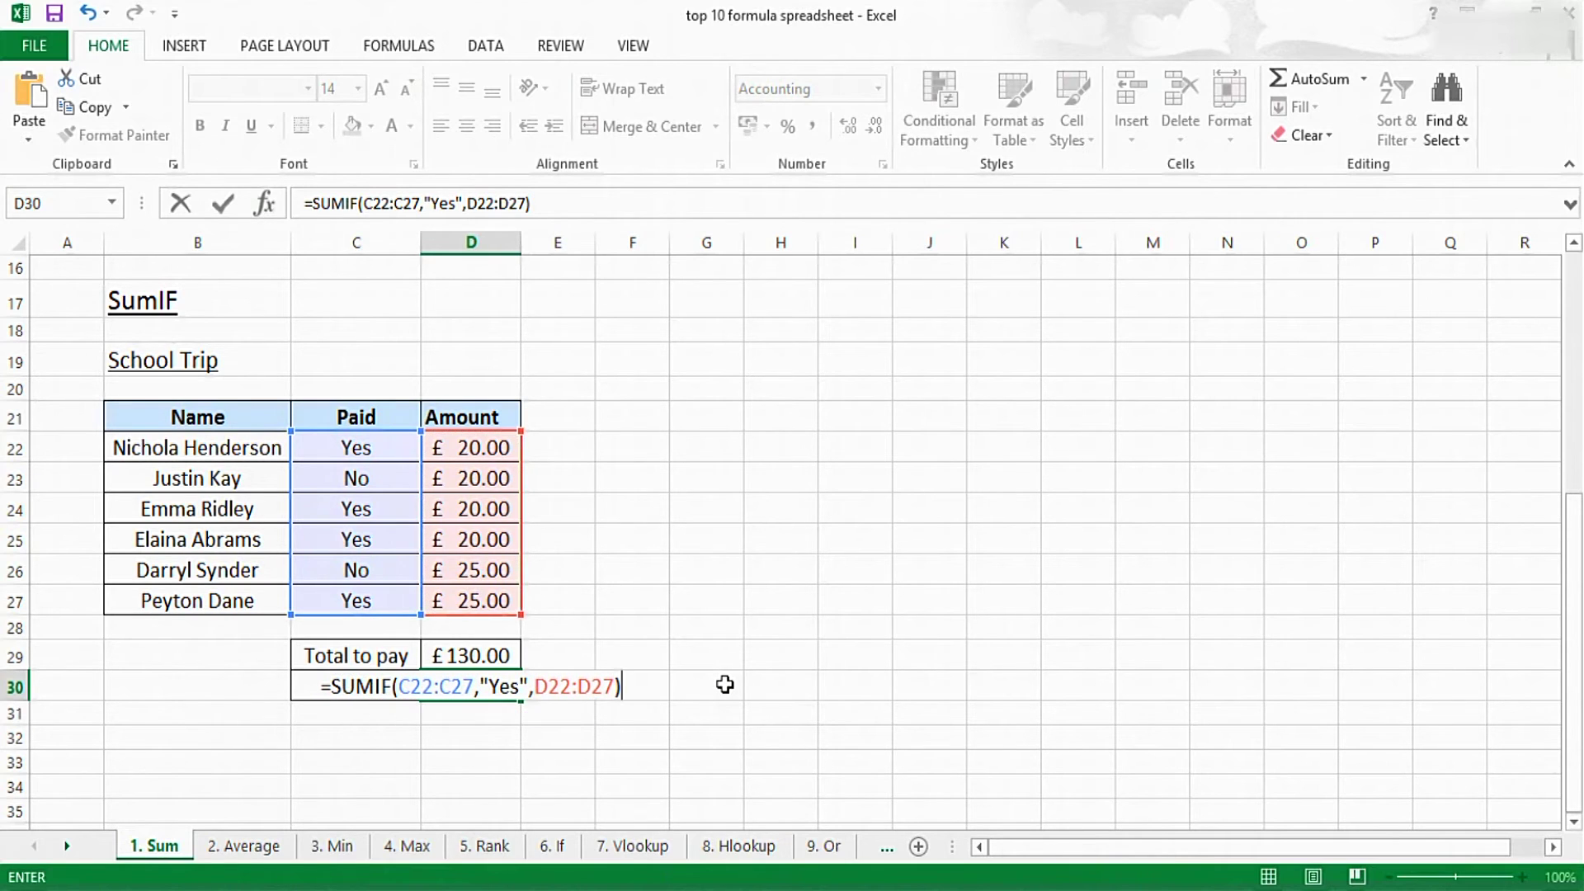
key(Return)
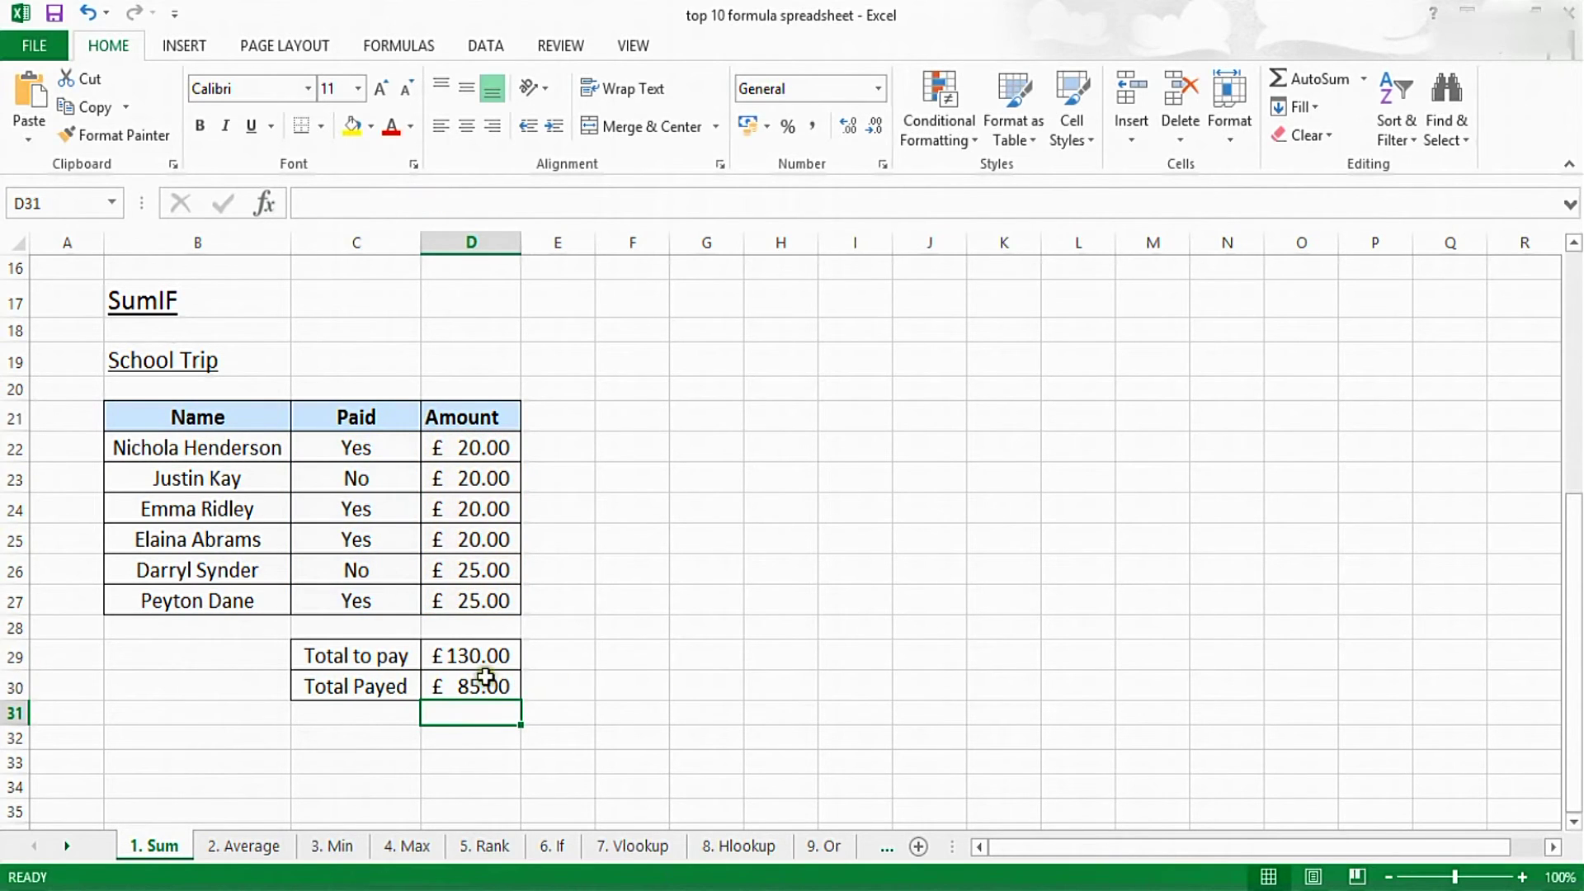
click(484, 681)
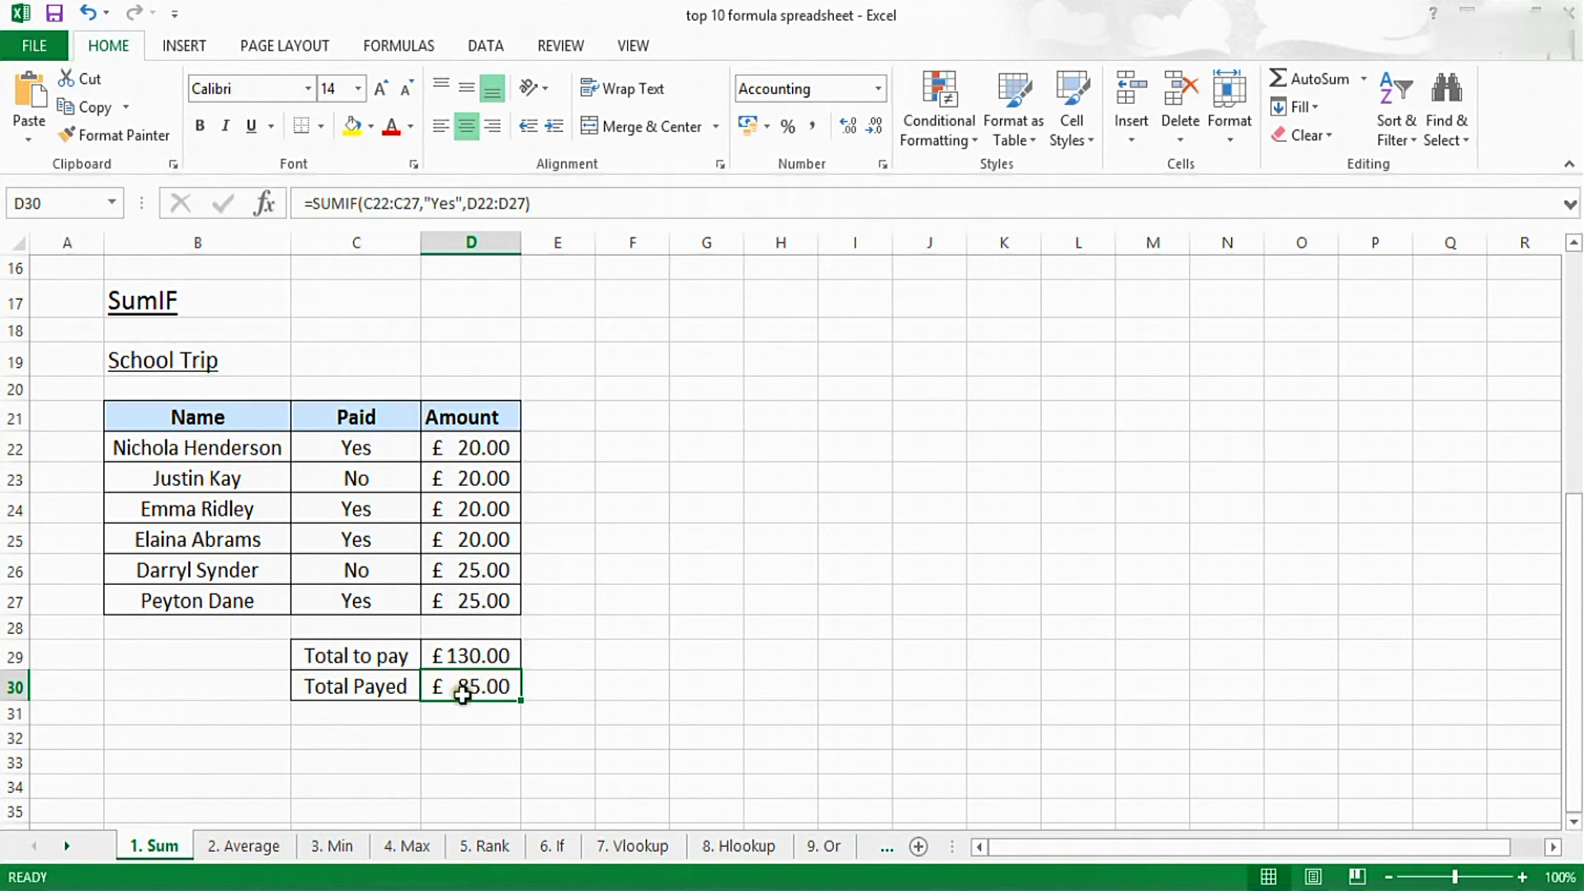
Mark the Paid entry in C22 as No and check the recalculated Total Payed.
click(385, 484)
click(402, 445)
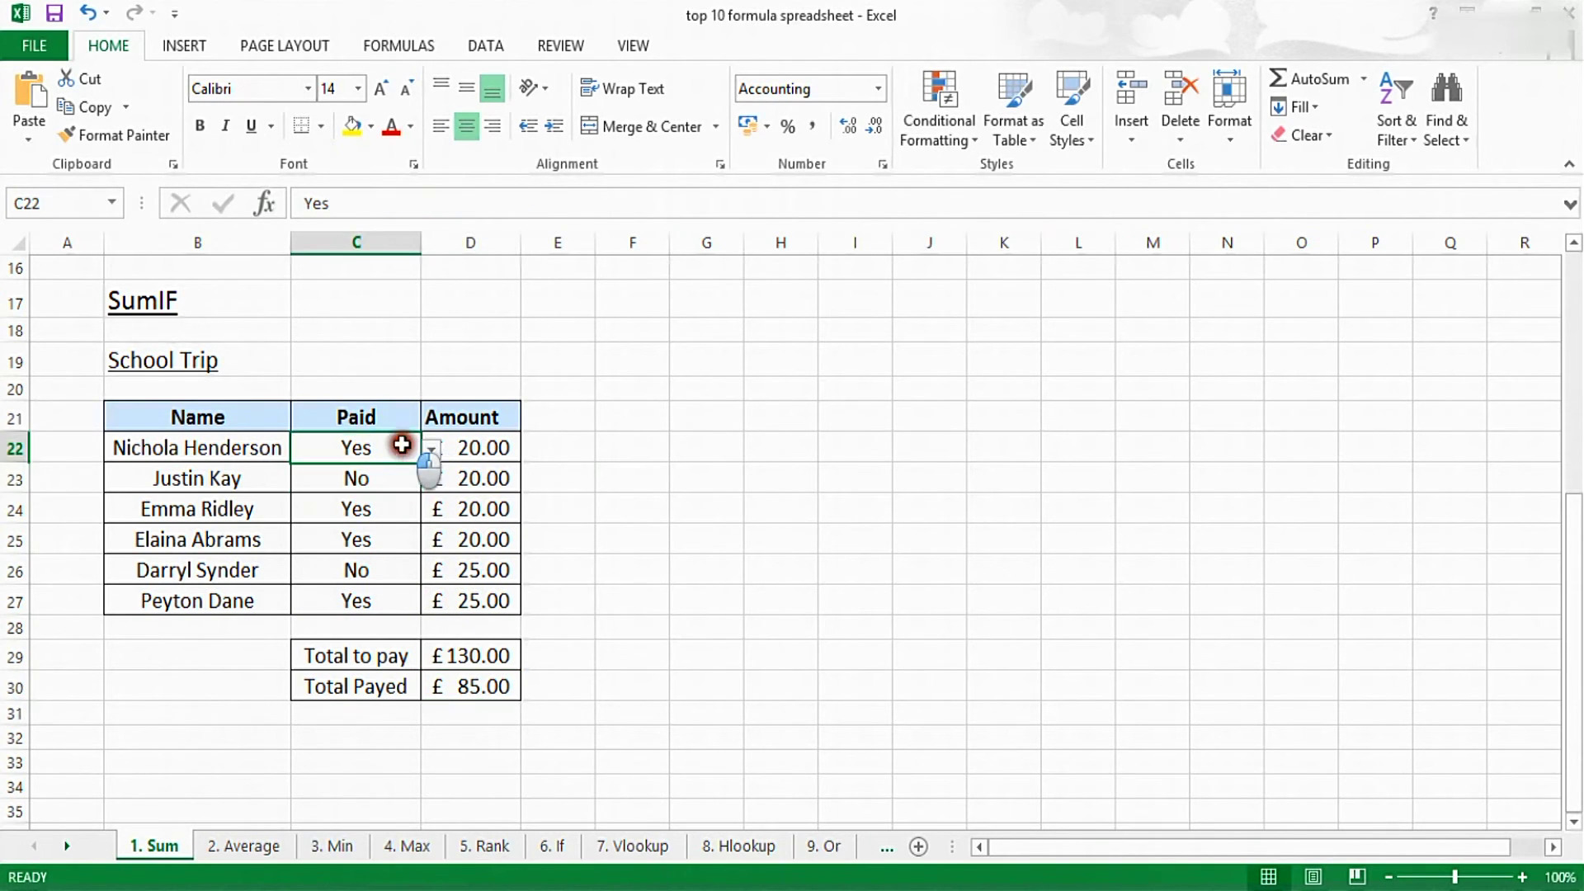
click(431, 448)
click(384, 483)
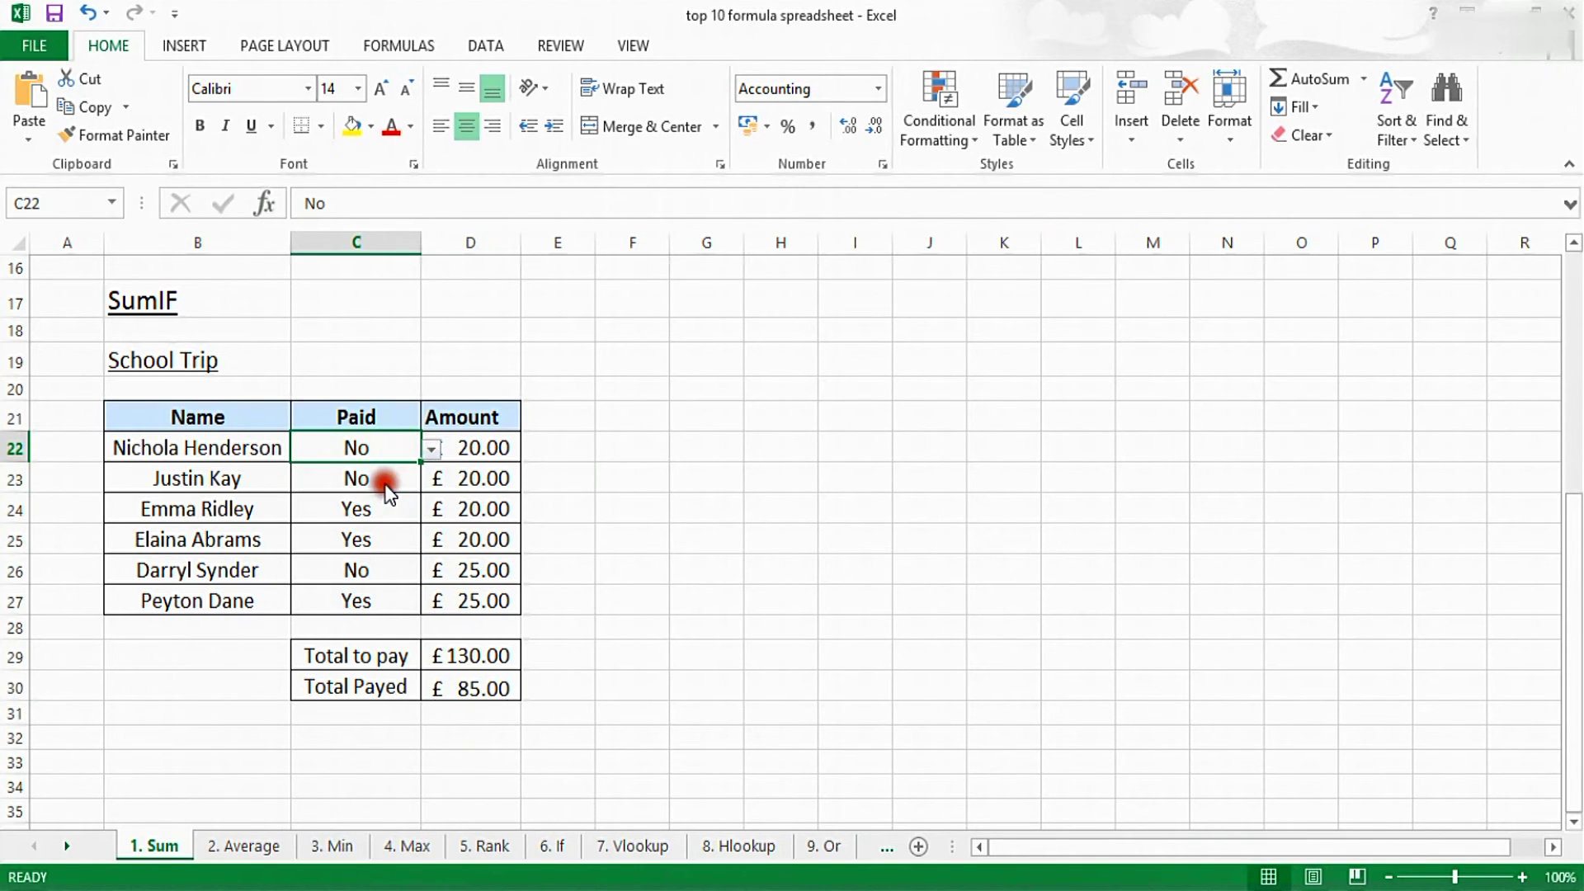
click(467, 688)
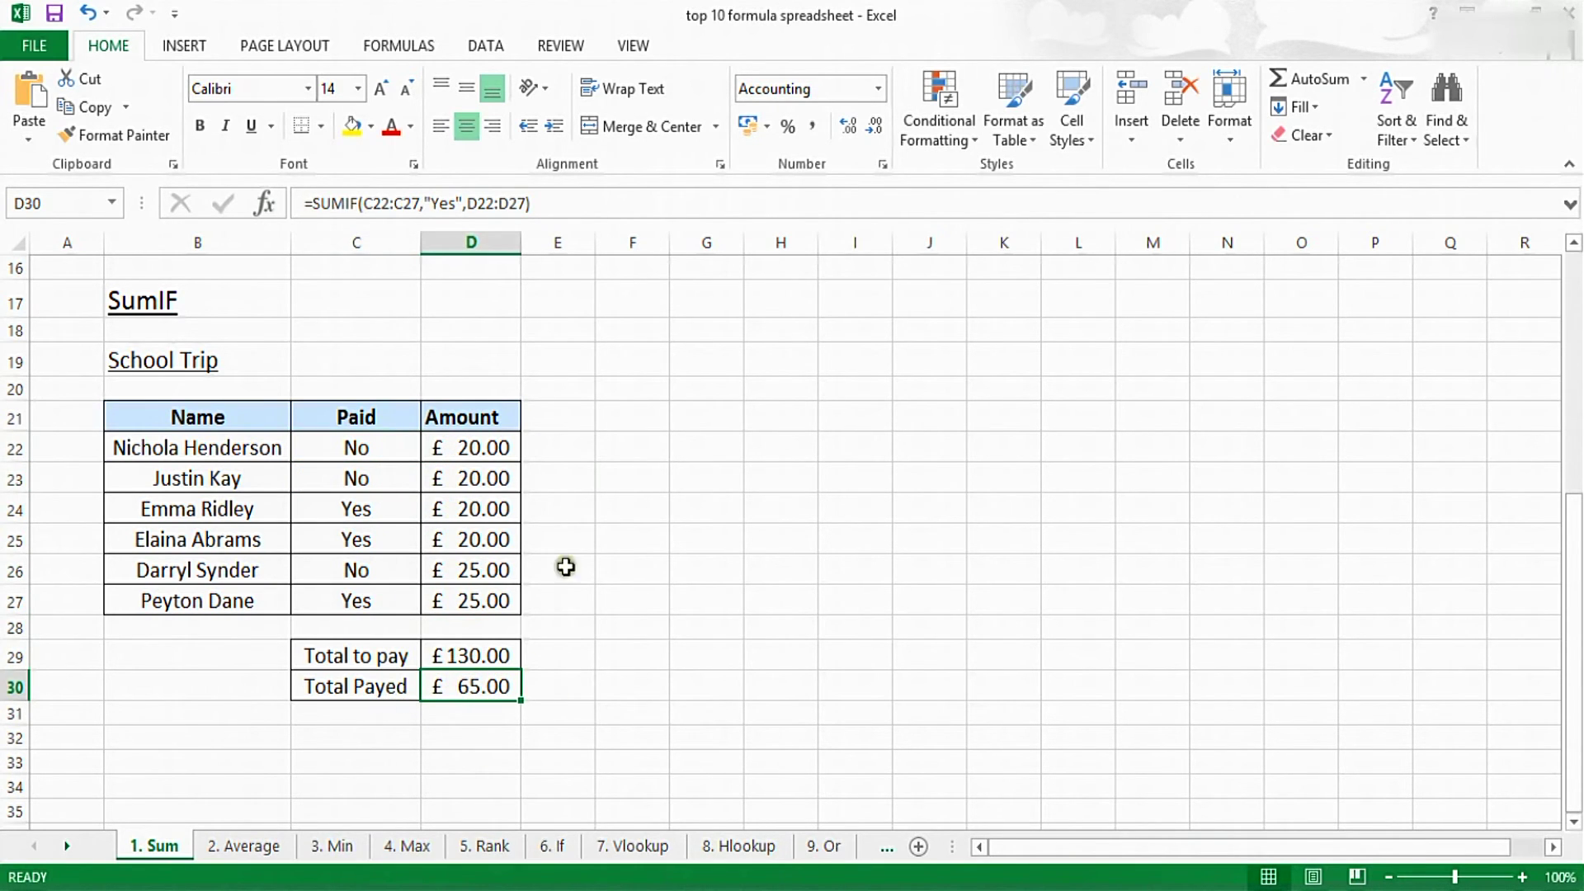
Set the Paid entries in C23 and C22 both to Yes, raising Total Payed to £105.00.
click(401, 475)
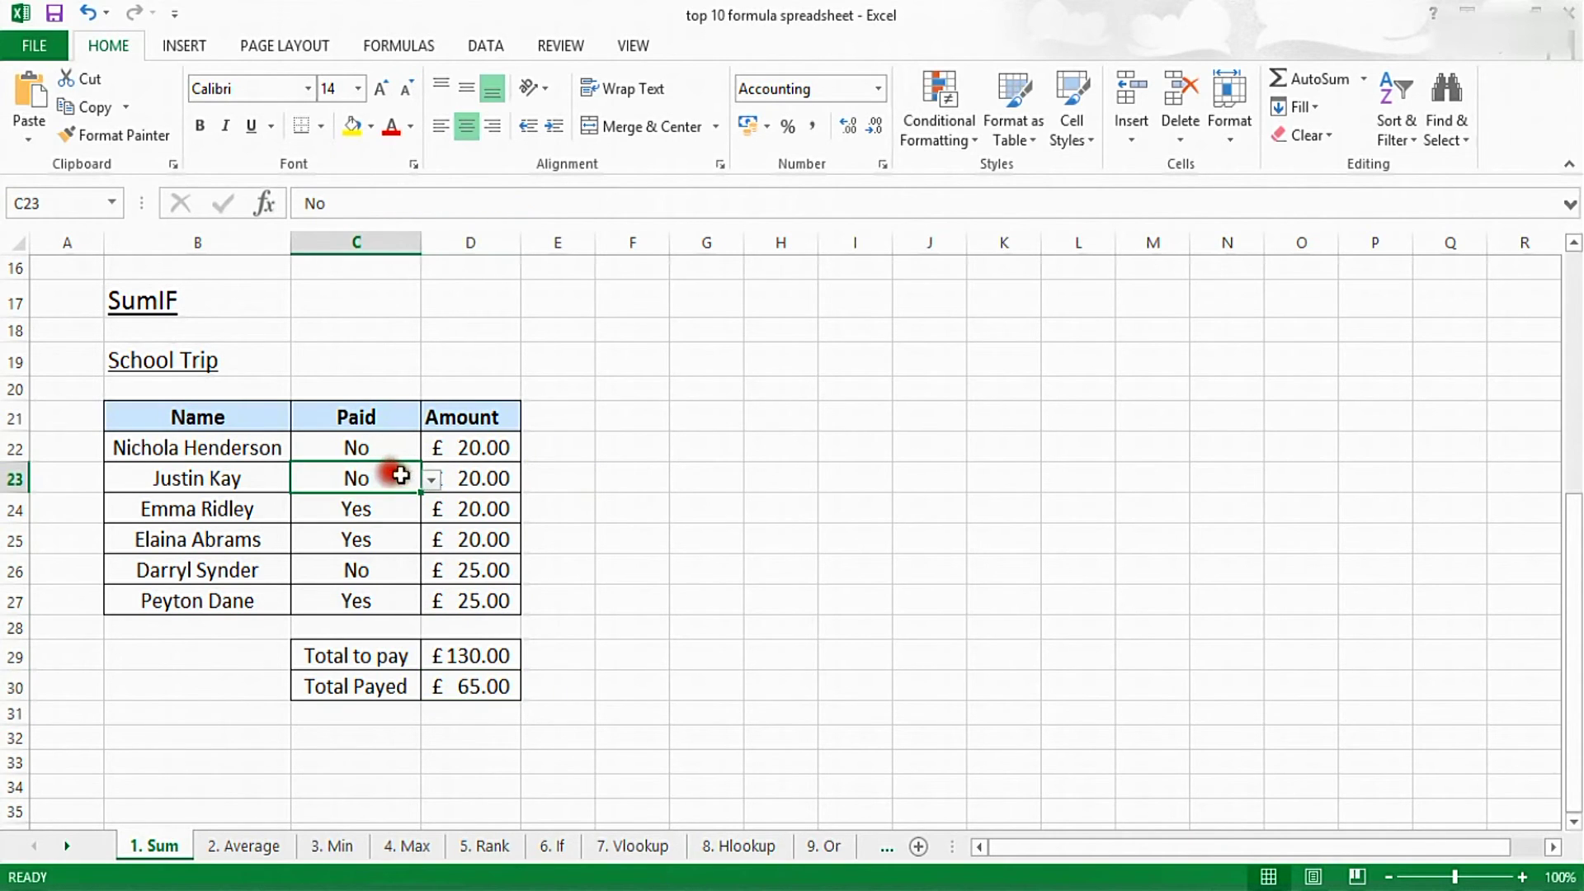
click(432, 479)
click(401, 501)
click(396, 449)
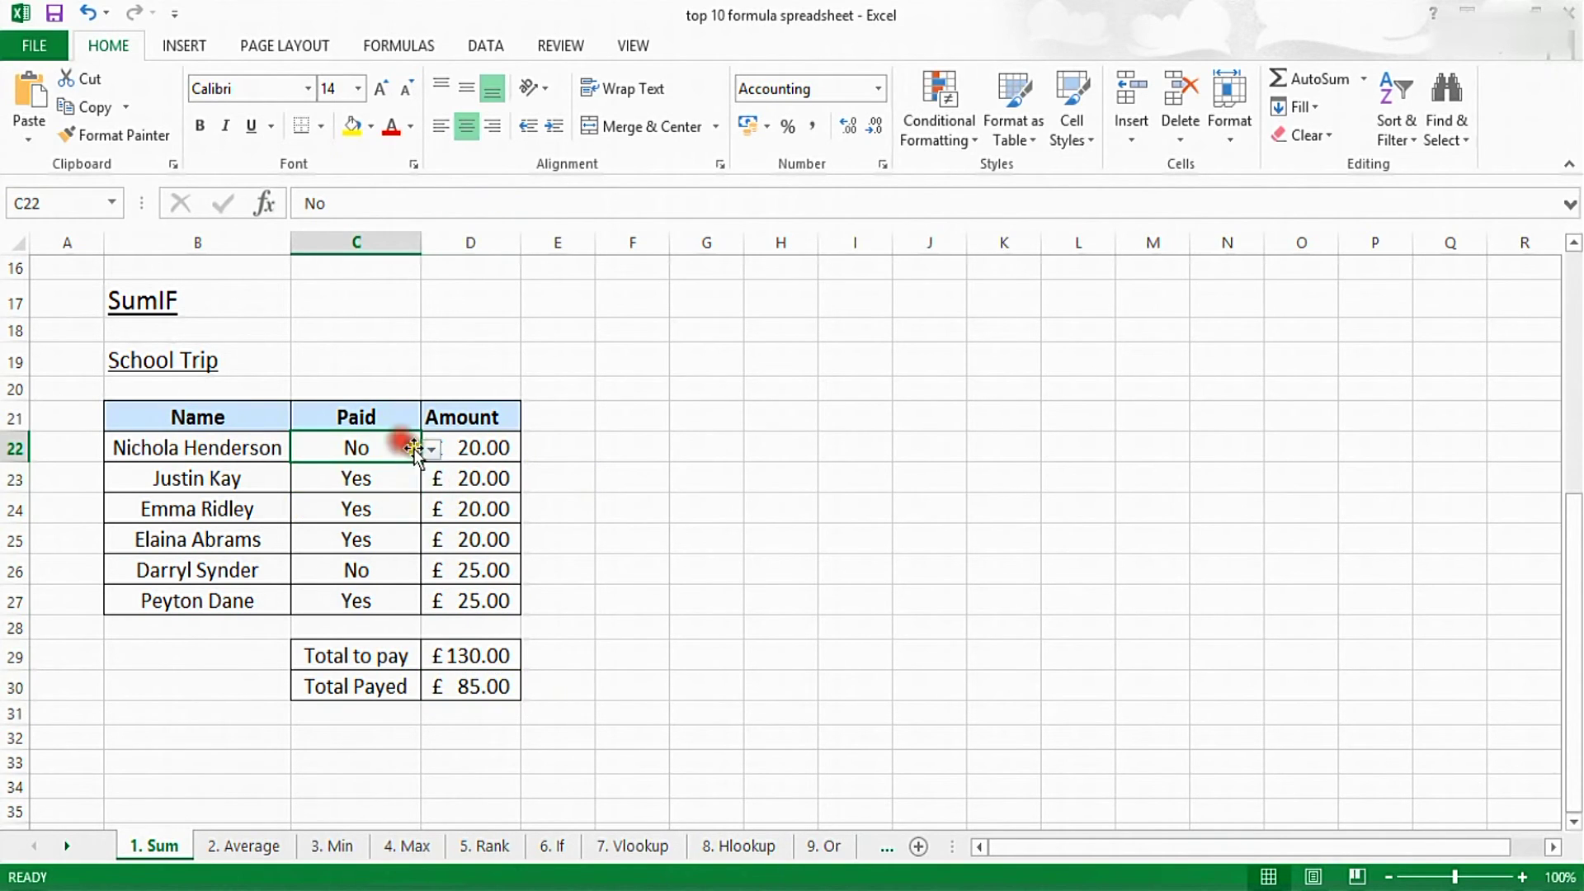
click(431, 448)
click(394, 469)
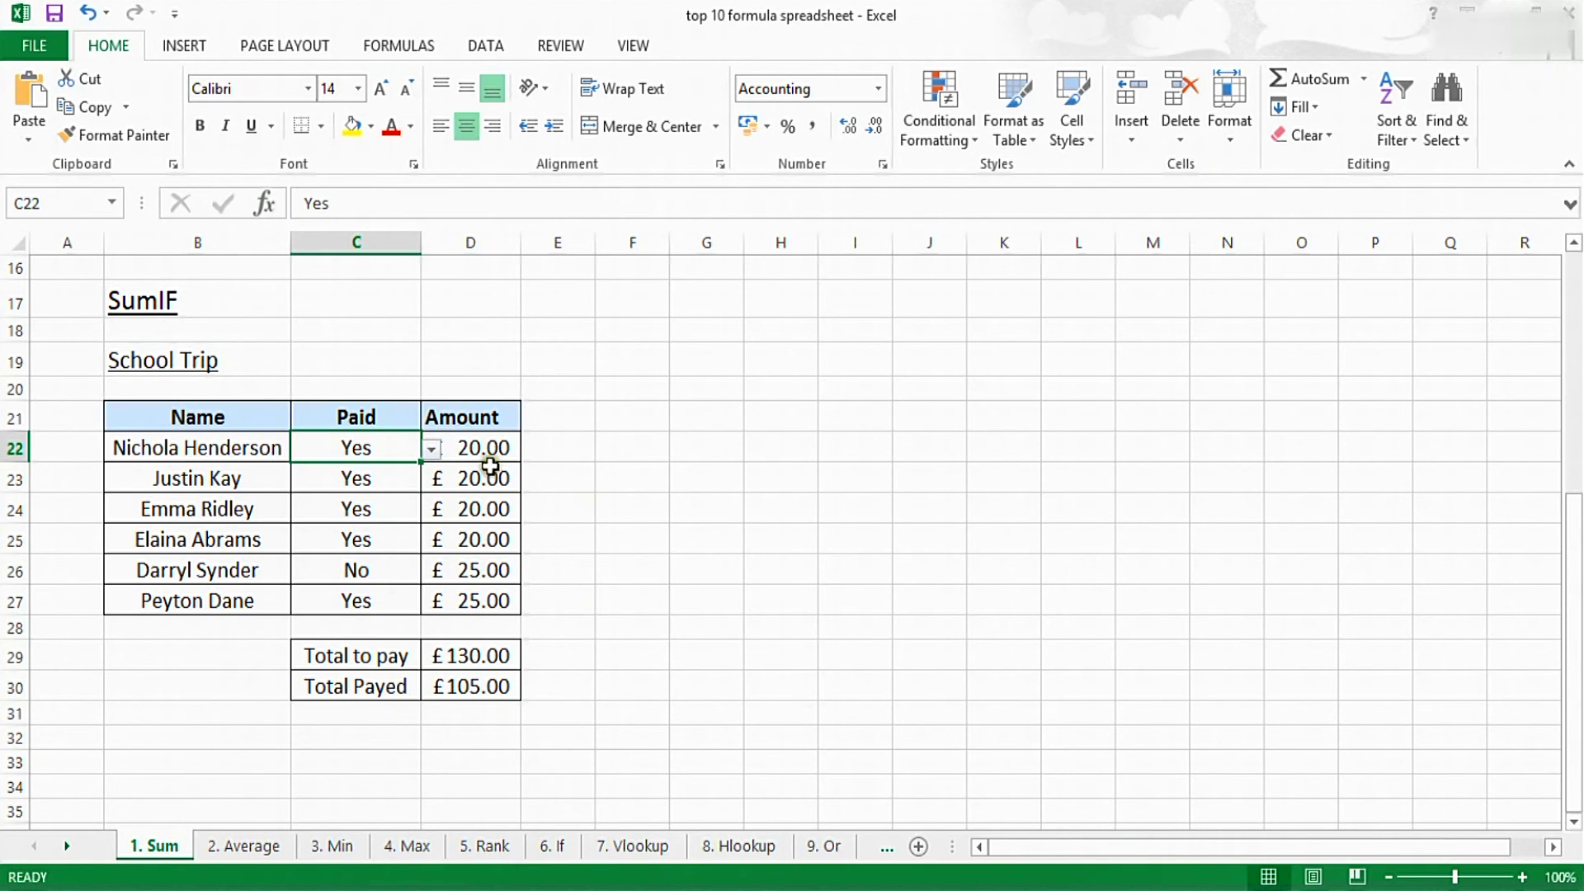
click(566, 603)
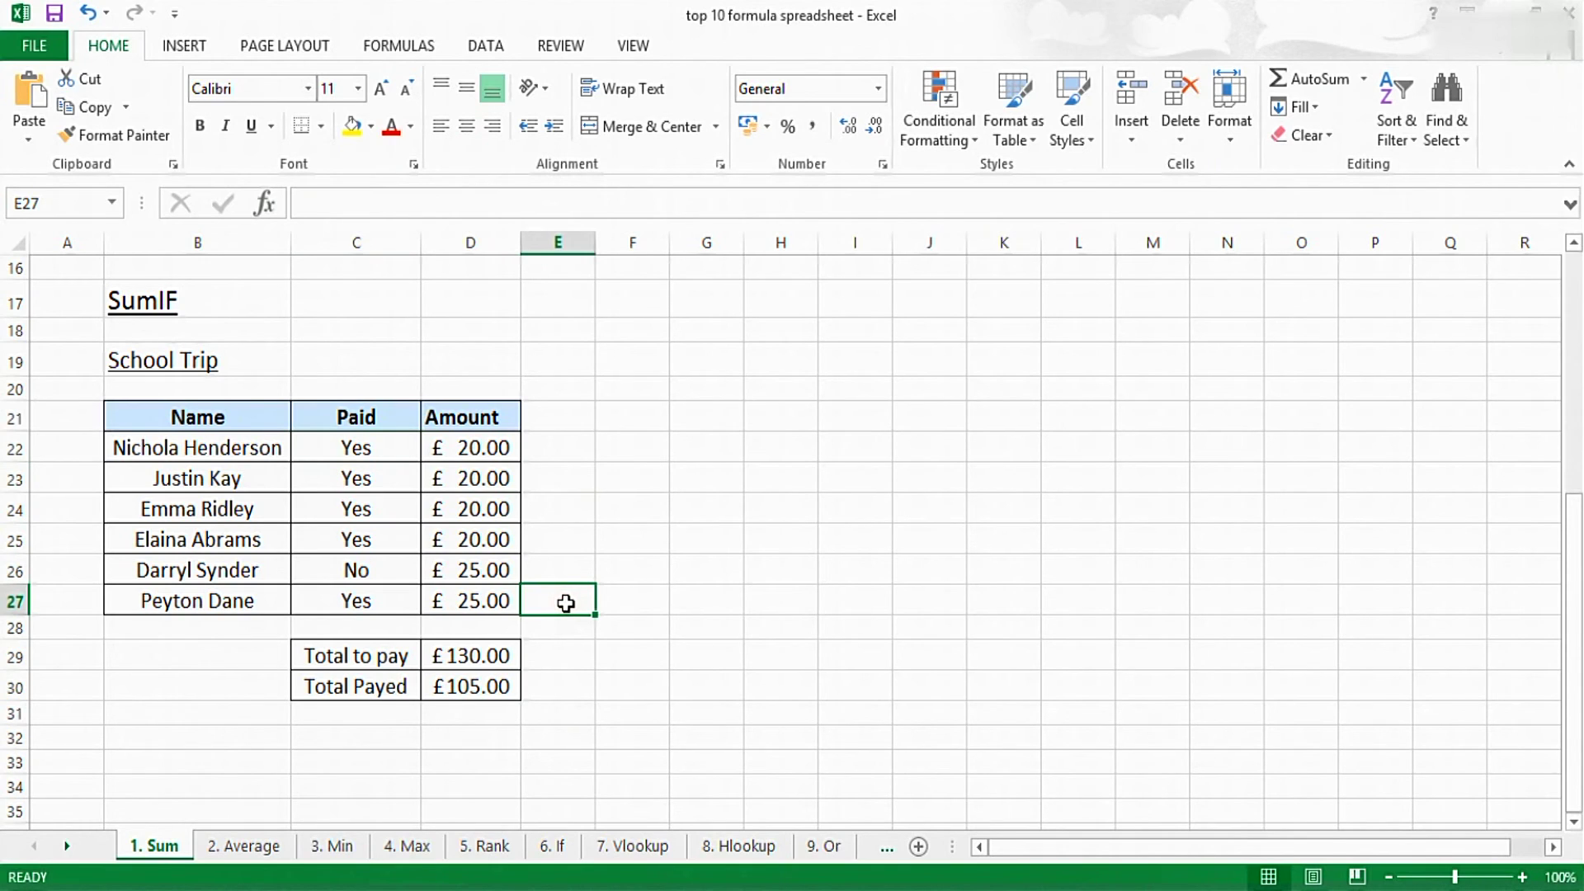